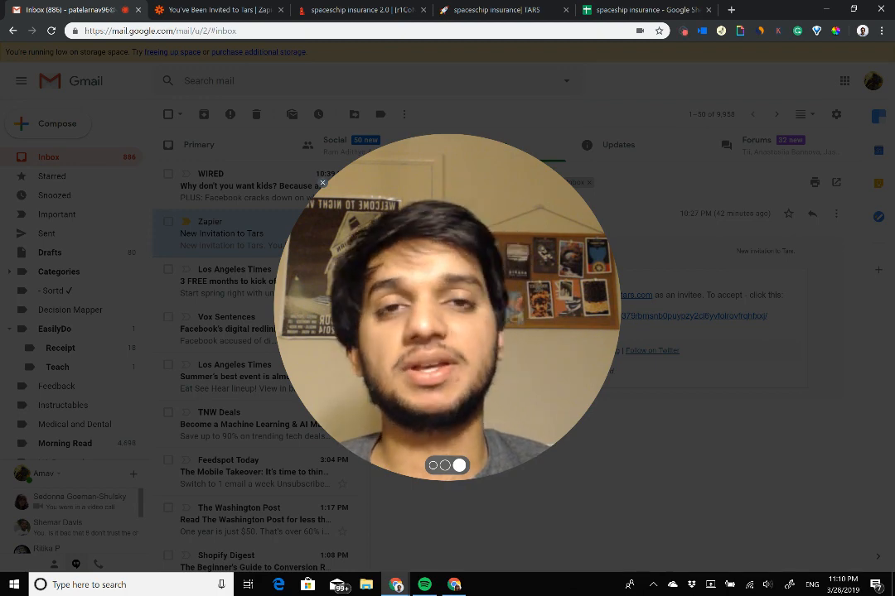
# Step: Open the Zapier invitation page, accept the invite to use Tars, and start a new zap
pyautogui.click(432, 465)
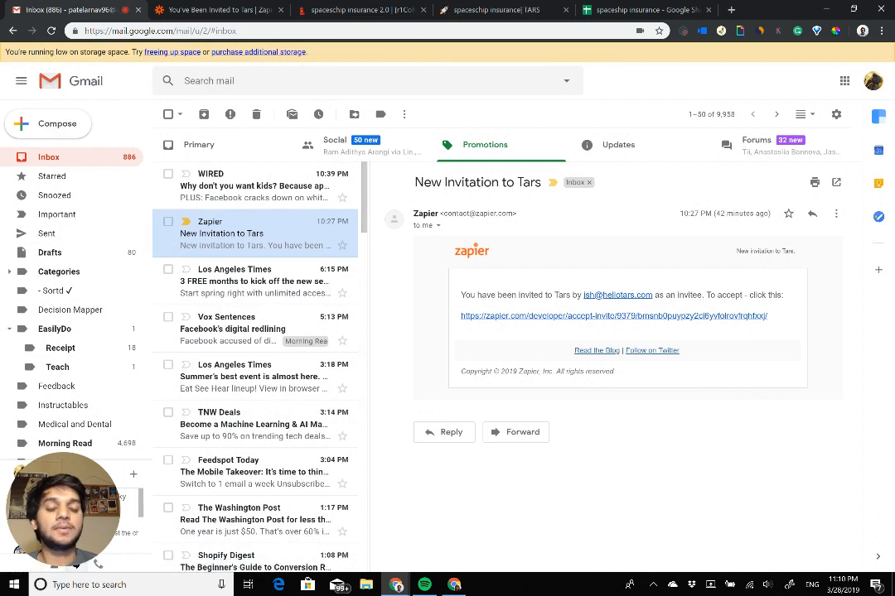
pyautogui.moveTo(460, 315); pyautogui.dragTo(563, 316)
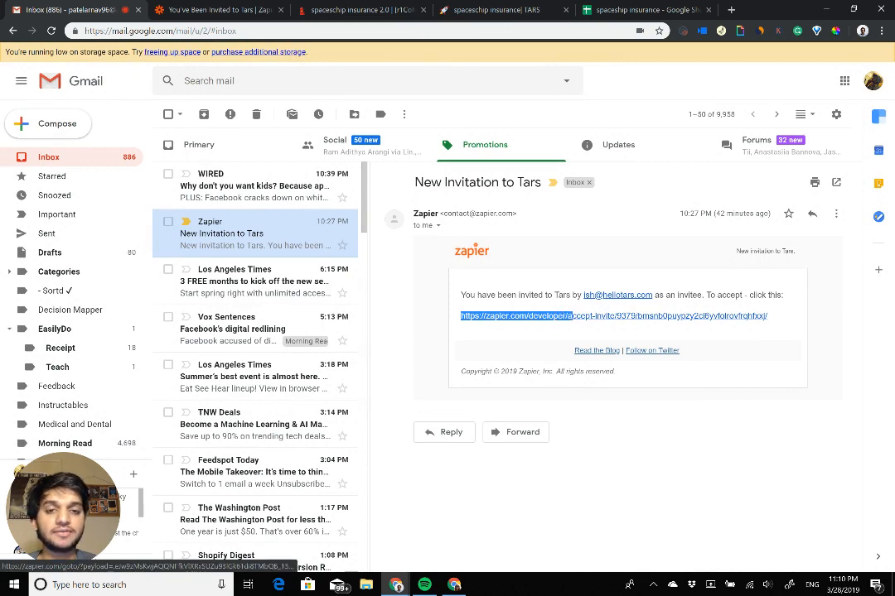
pyautogui.click(222, 8)
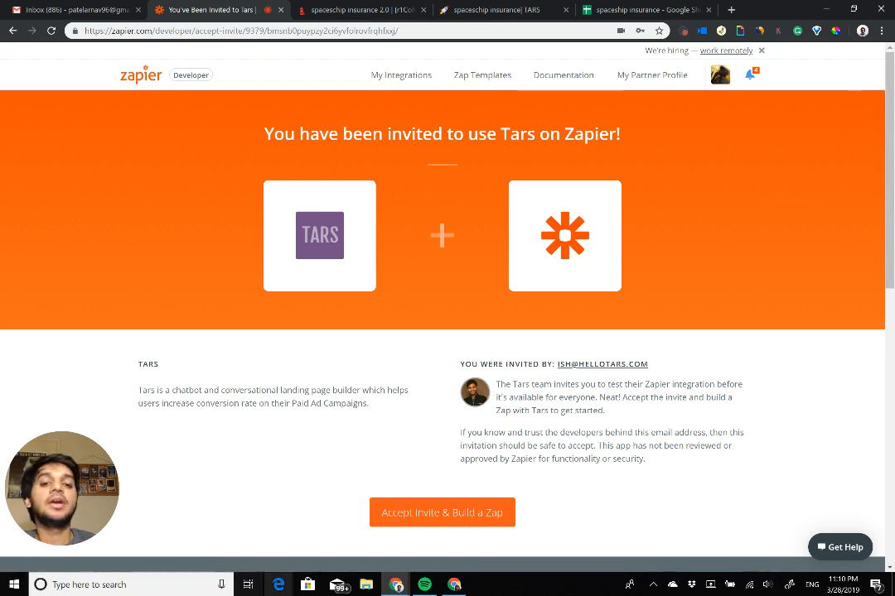
pyautogui.click(442, 512)
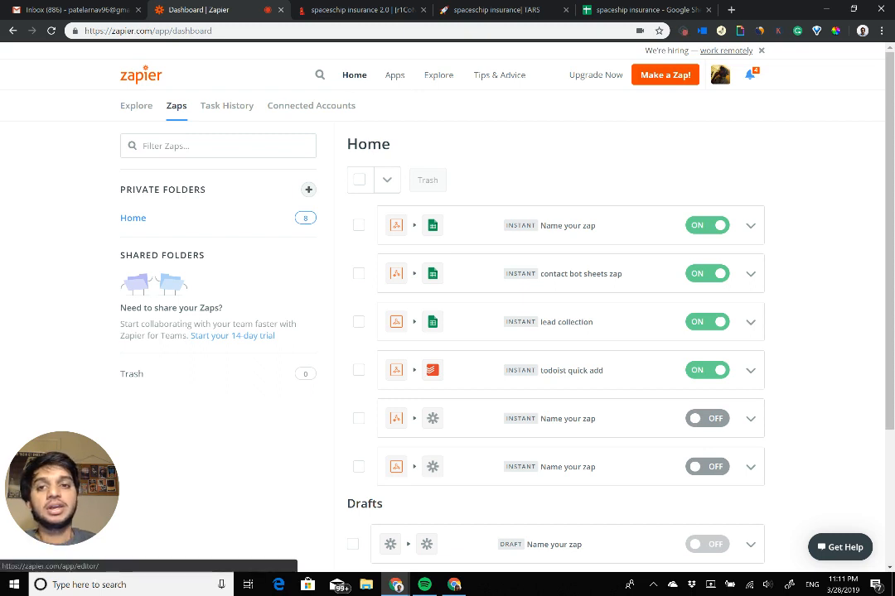
pyautogui.click(665, 75)
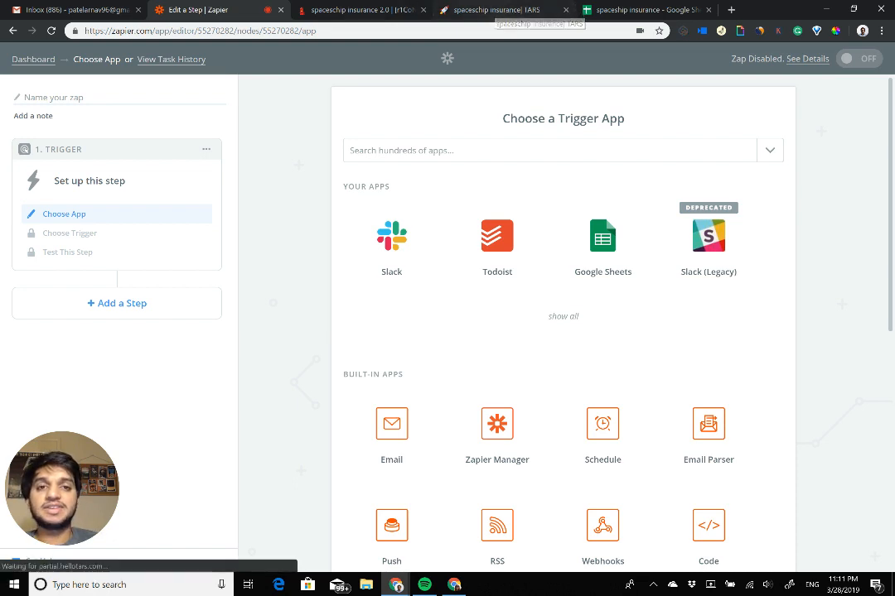
# Step: Review the spaceship insurance bot's gambit flow in Tars and open its live chat page
pyautogui.click(497, 10)
pyautogui.click(358, 9)
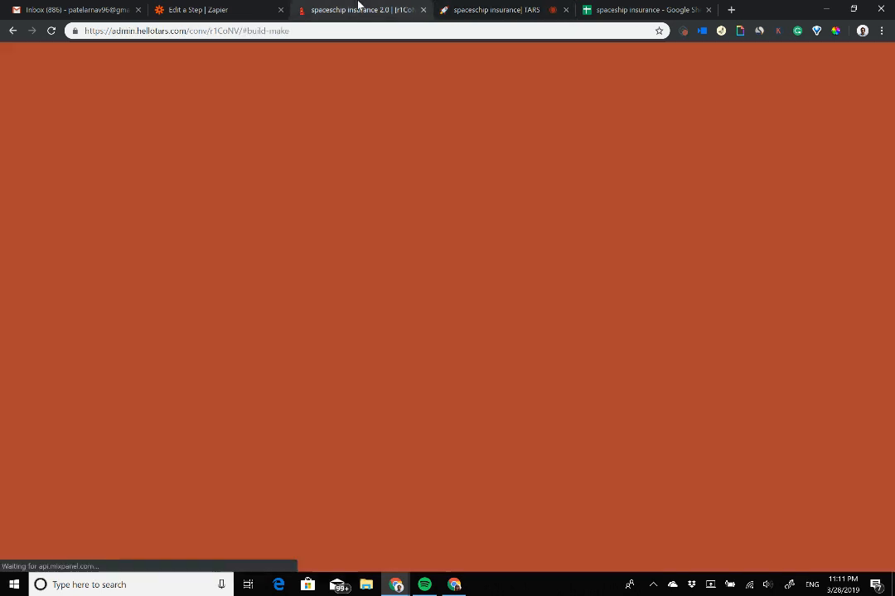
pyautogui.scroll(5, 526, 389)
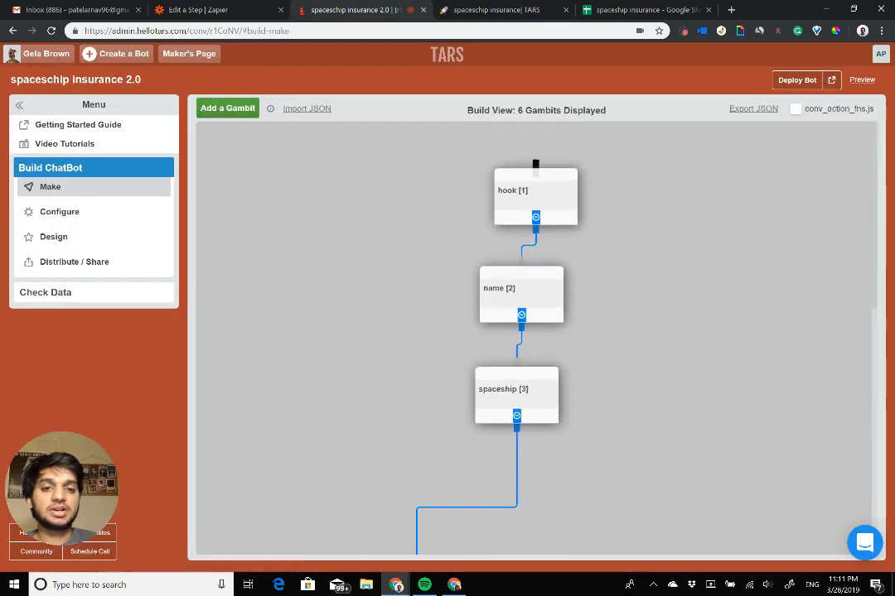
pyautogui.scroll(-8, 534, 340)
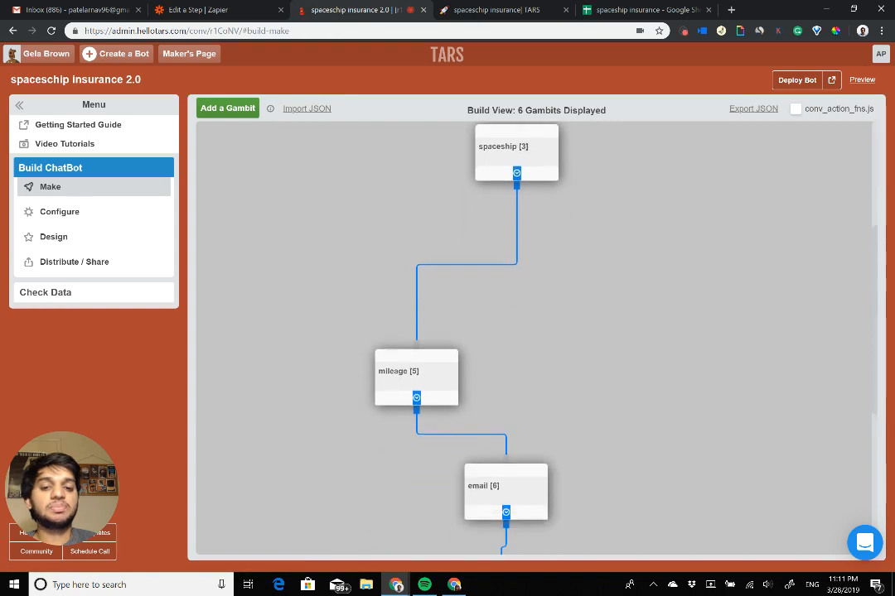
pyautogui.click(497, 10)
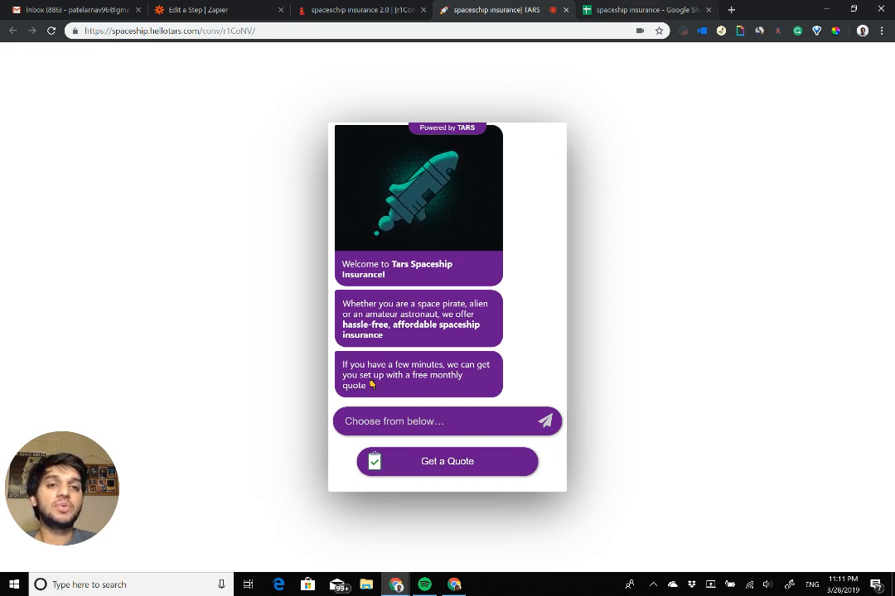
# Step: In the Google Sheets customer support tickets sheet, enter the headers Name in A1 and Spaceship in B1, following the bot's gambits
pyautogui.hotkey('ctrl', 'Tab')
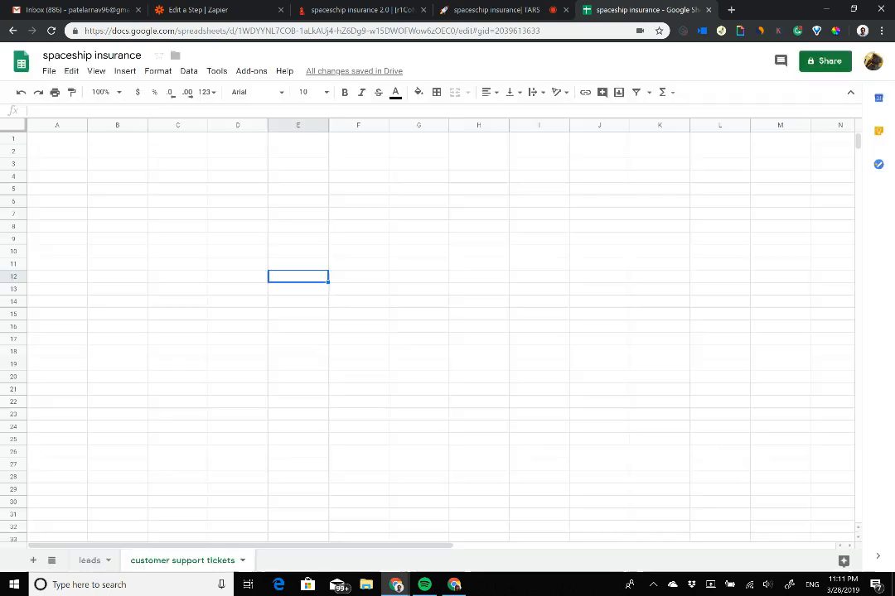
pyautogui.click(74, 141)
pyautogui.write('Nam')
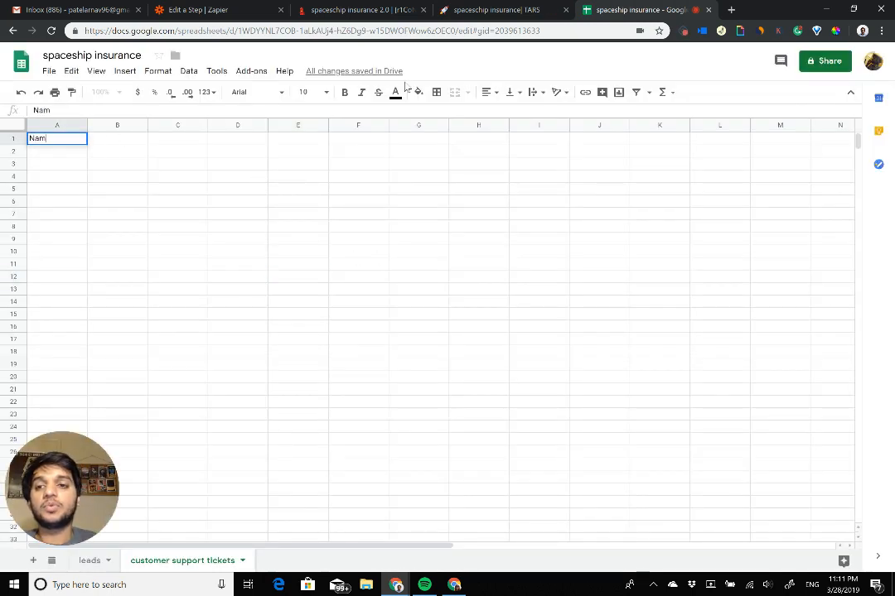
pyautogui.write('e')
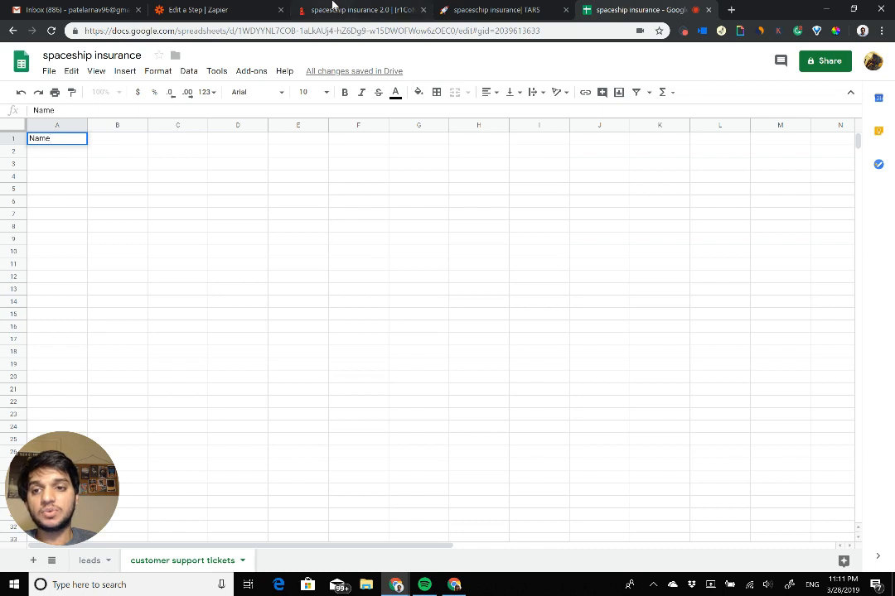
pyautogui.click(140, 143)
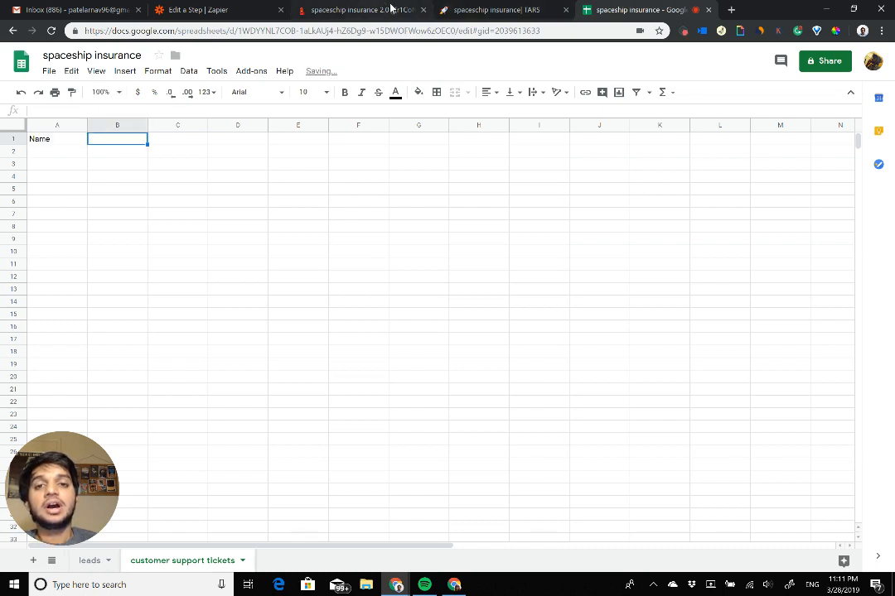
pyautogui.click(358, 8)
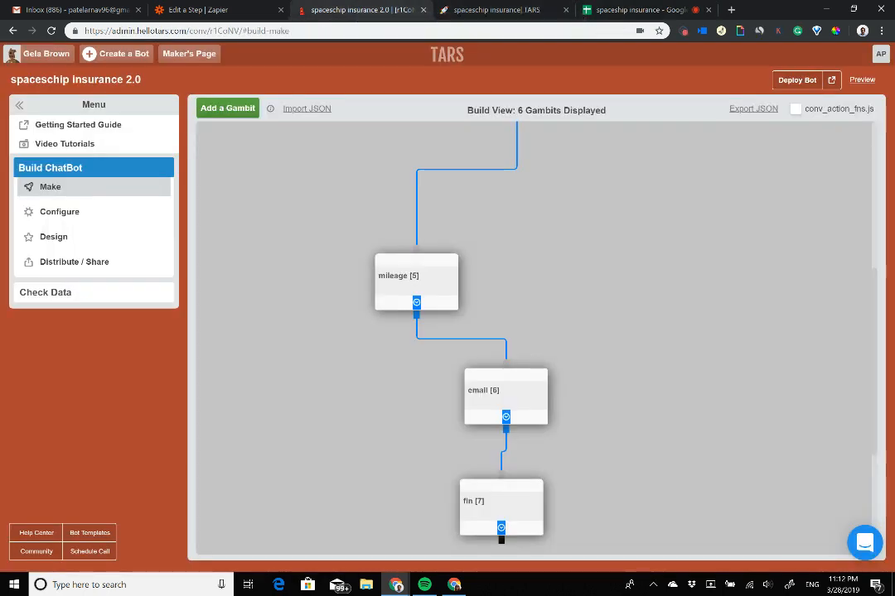
pyautogui.scroll(5, 531, 306)
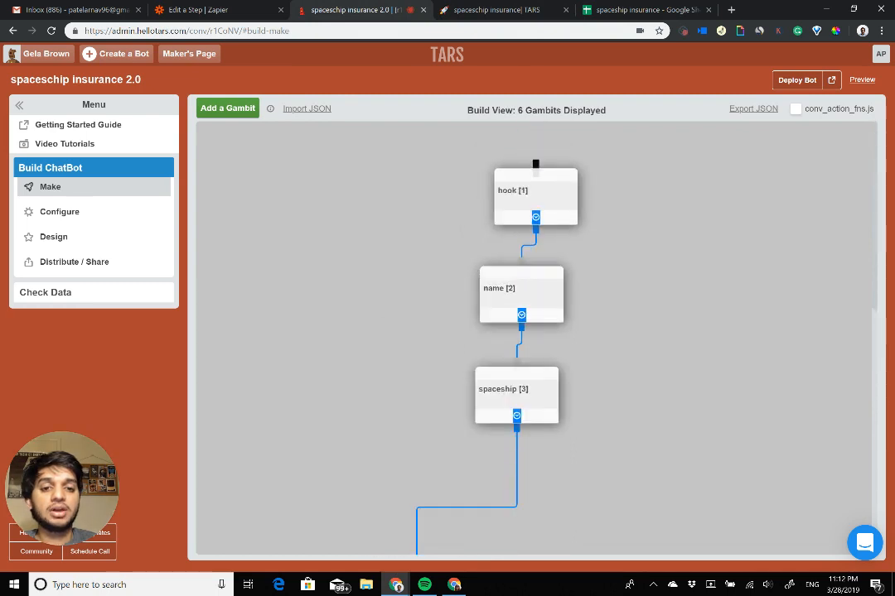
pyautogui.click(592, 9)
pyautogui.write('Spaceship')
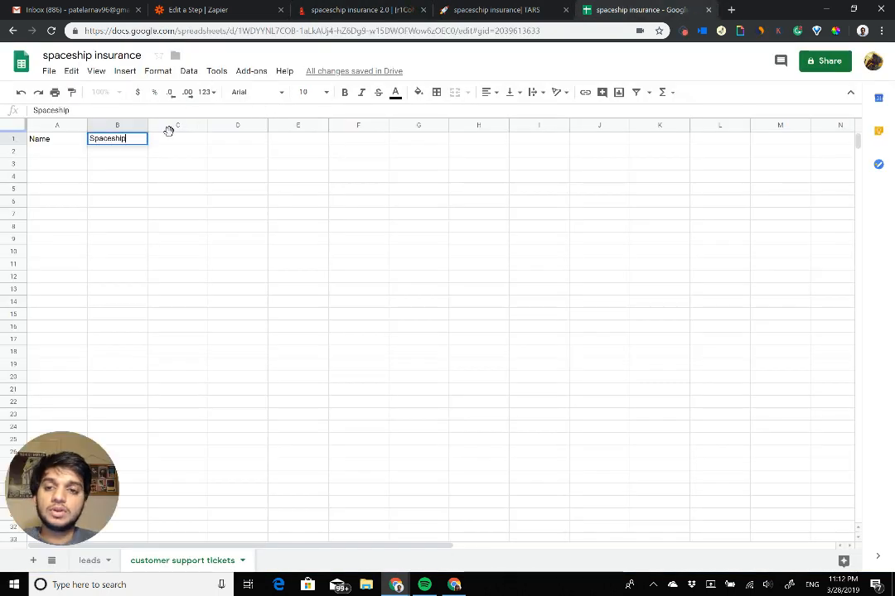
# Step: Add the headers Mileage in C1 and Email in D1, matching the bot's remaining gambits
pyautogui.press('Tab')
pyautogui.write('Mileage')
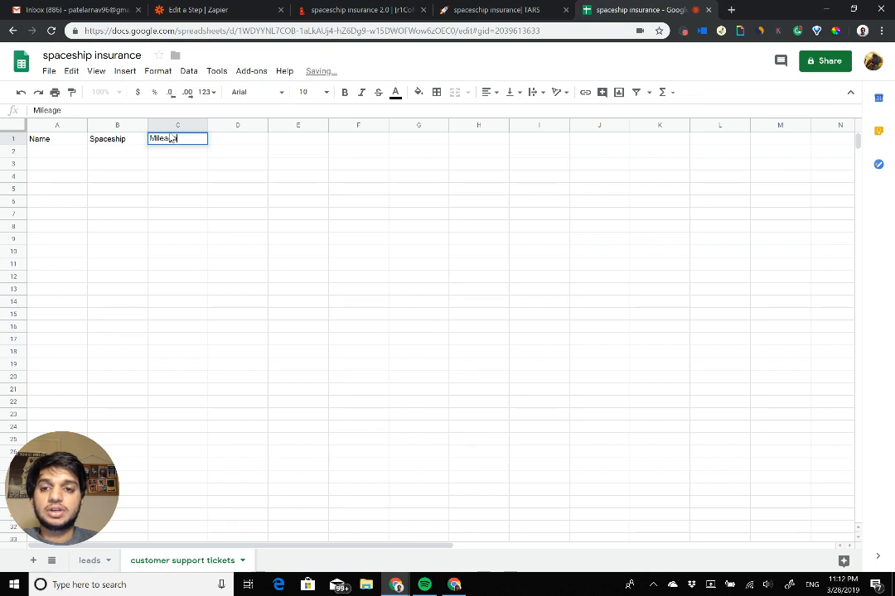
pyautogui.press('Tab')
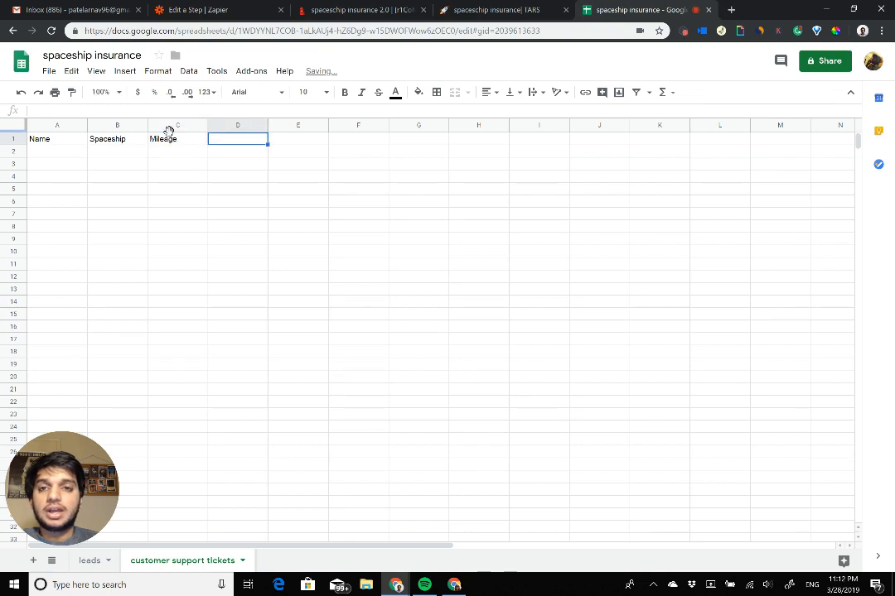
pyautogui.click(313, 10)
pyautogui.scroll(-5, 379, 249)
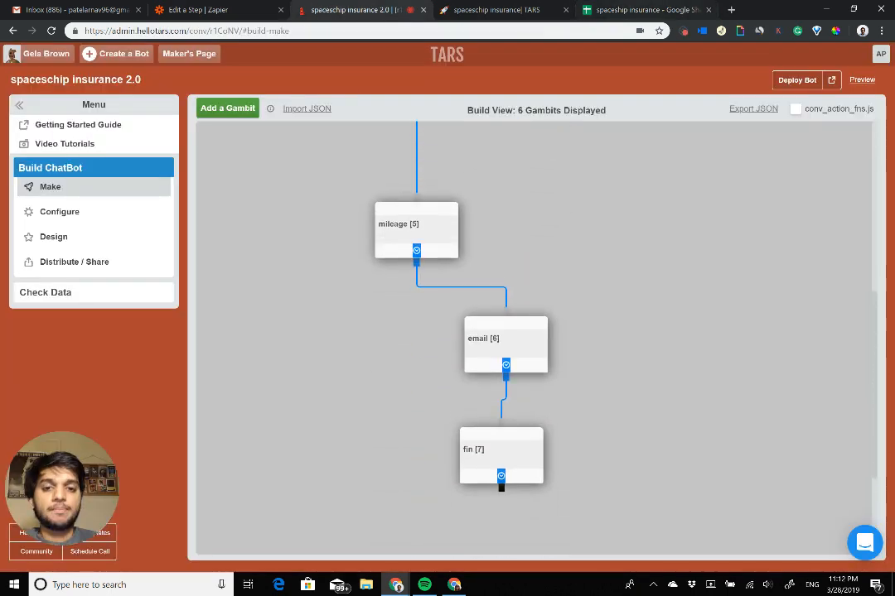
pyautogui.click(642, 10)
pyautogui.write('Email')
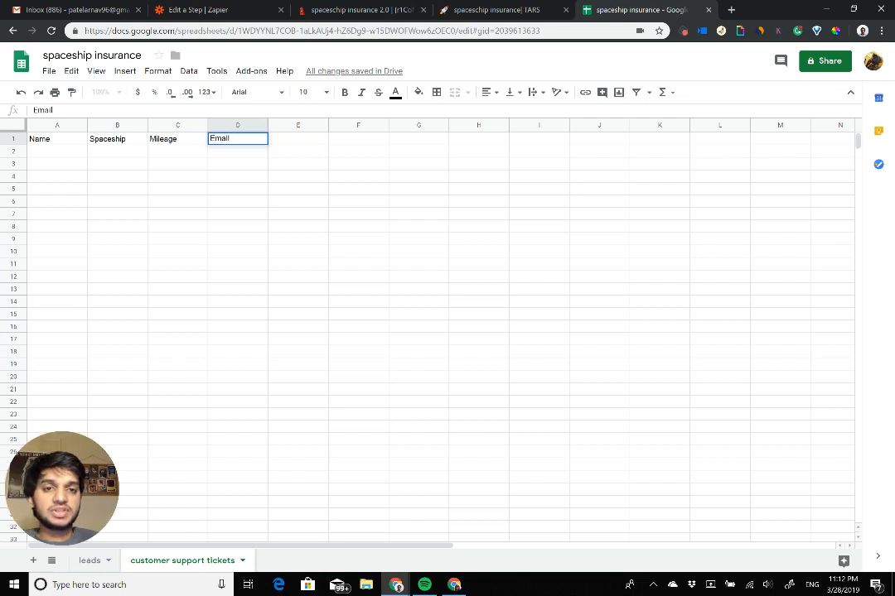
# Step: In the live spaceship insurance chatbot, request a quote and answer the first question with the full name
pyautogui.click(514, 10)
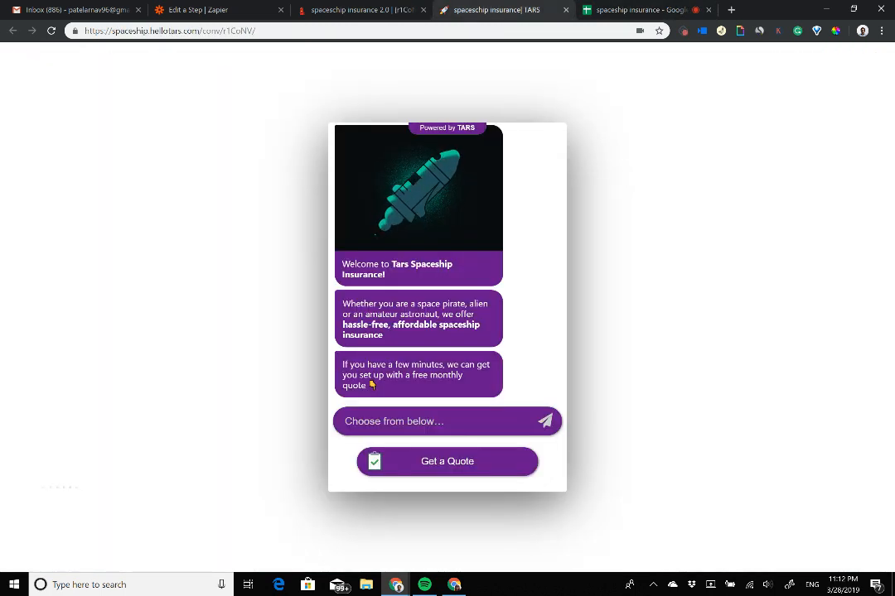
pyautogui.click(198, 10)
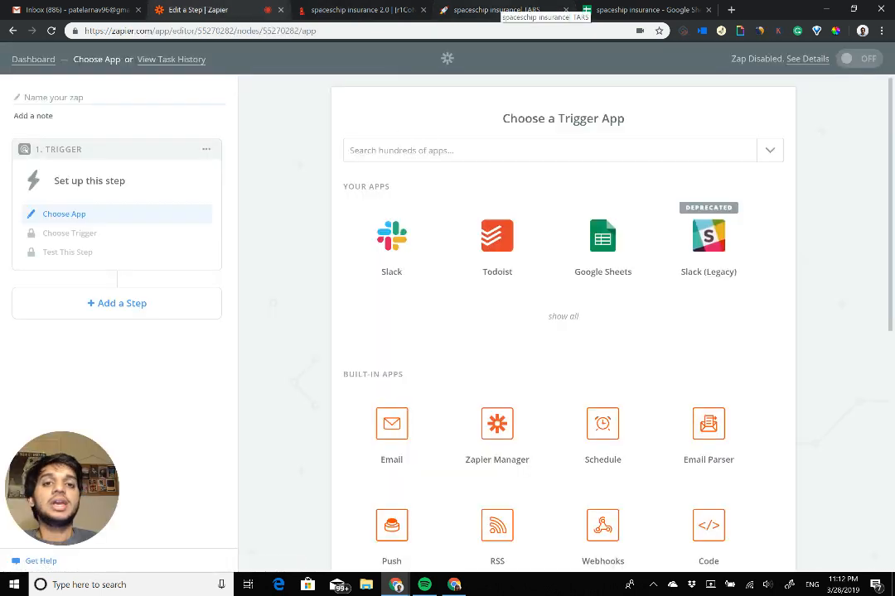
pyautogui.click(501, 10)
pyautogui.click(447, 461)
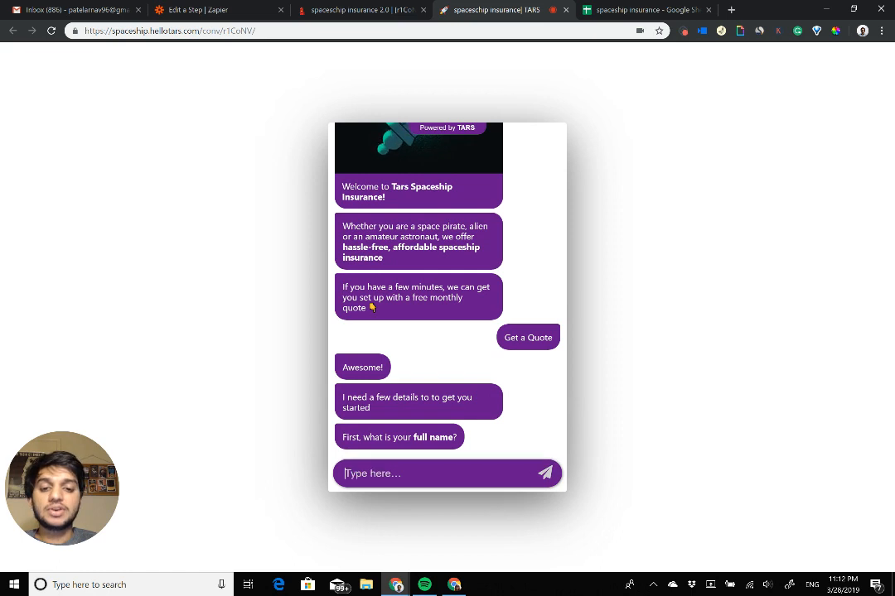
pyautogui.write('Elon <us')
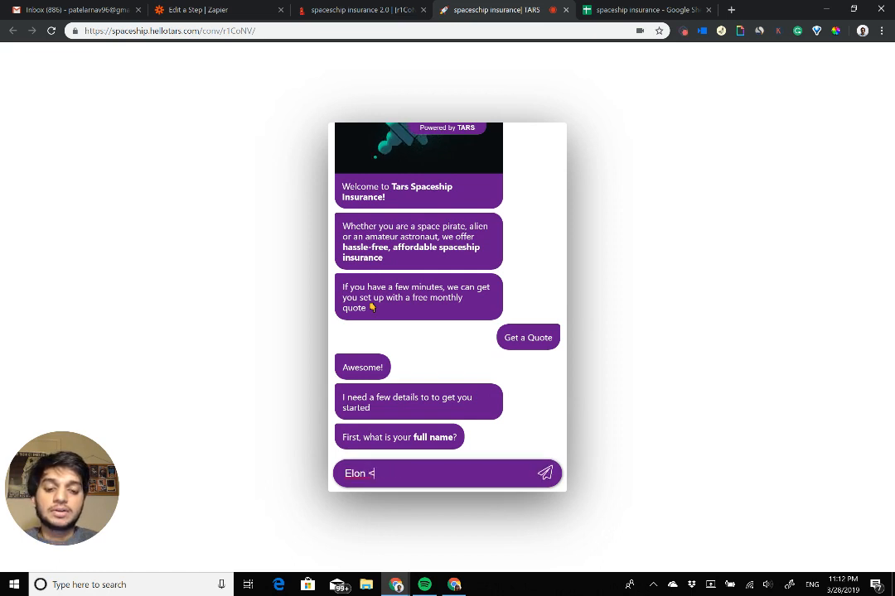
pyautogui.press('BackSpace')
pyautogui.press('BackSpace')
pyautogui.press('BackSpace')
pyautogui.write('Mus')
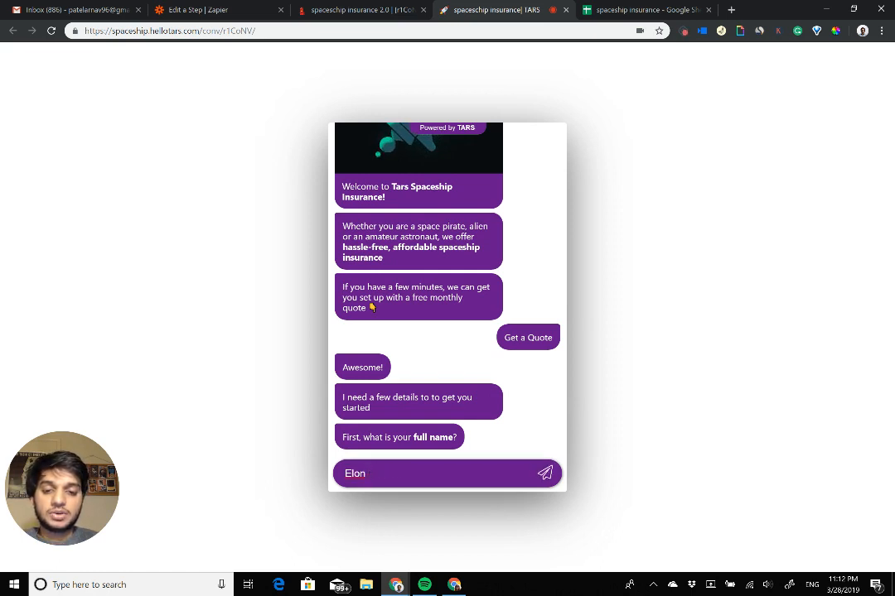
pyautogui.write('k')
pyautogui.press('Return')
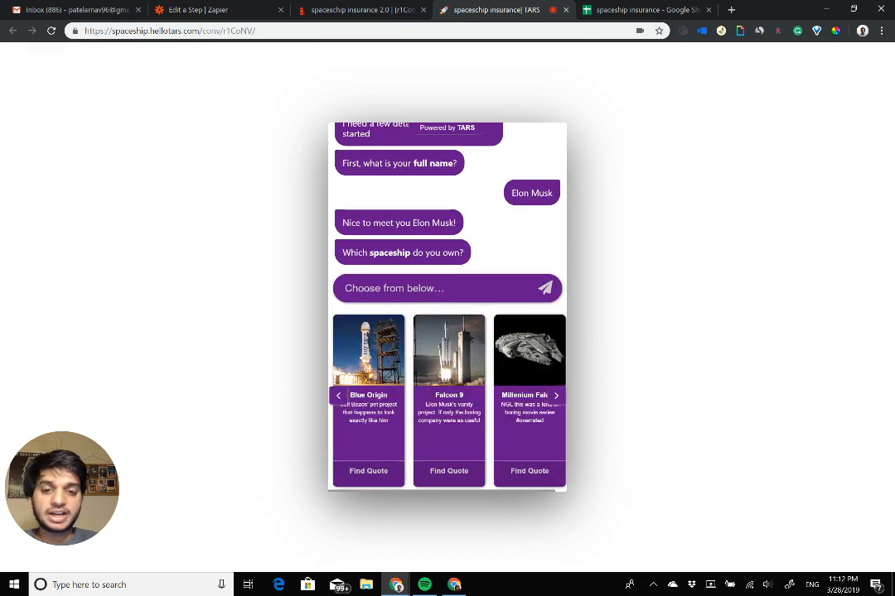
# Step: Choose Falcon 9 as the spaceship and answer the mileage question with 1000000
pyautogui.click(448, 470)
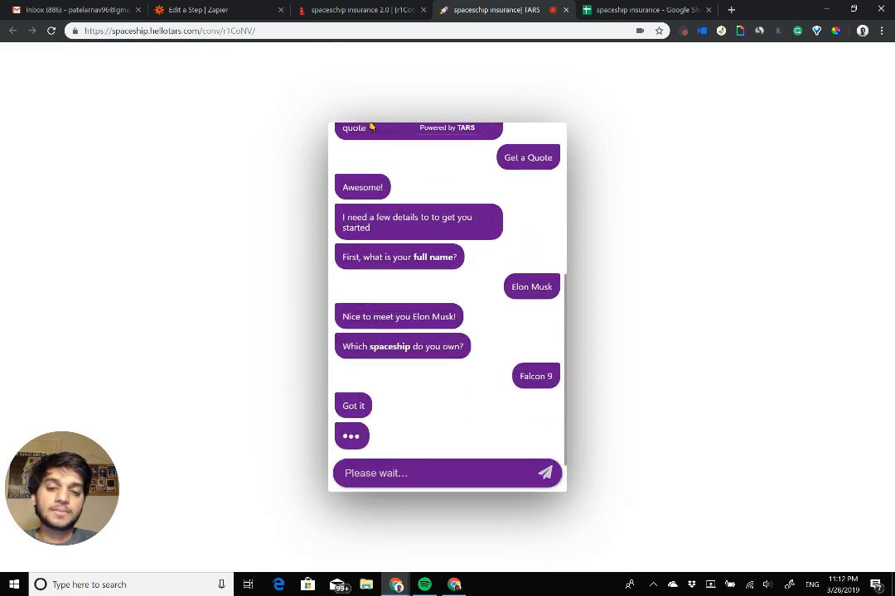
pyautogui.write('10')
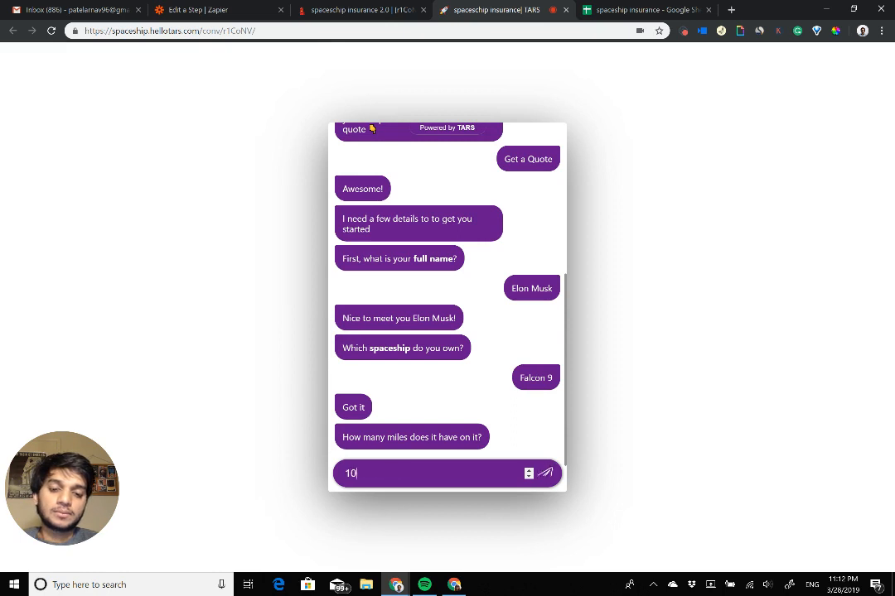
pyautogui.write('00000')
pyautogui.press('Return')
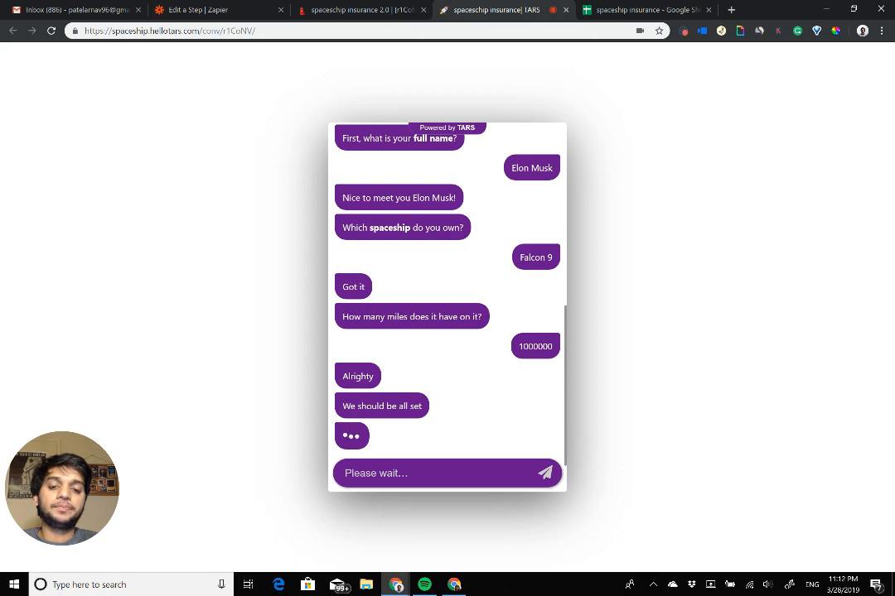
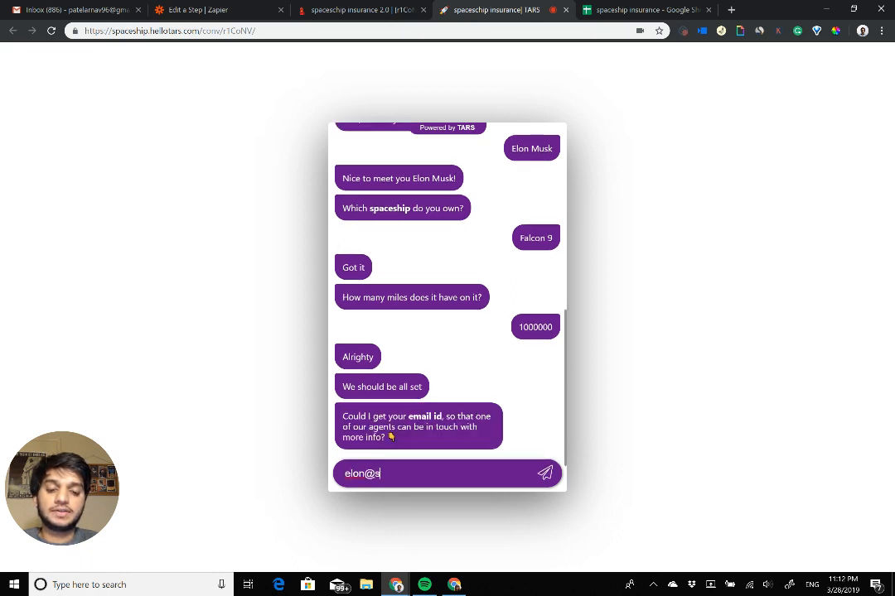
# Step: Submit the contact's e-mail address to complete the chatbot conversation
pyautogui.press('Return')
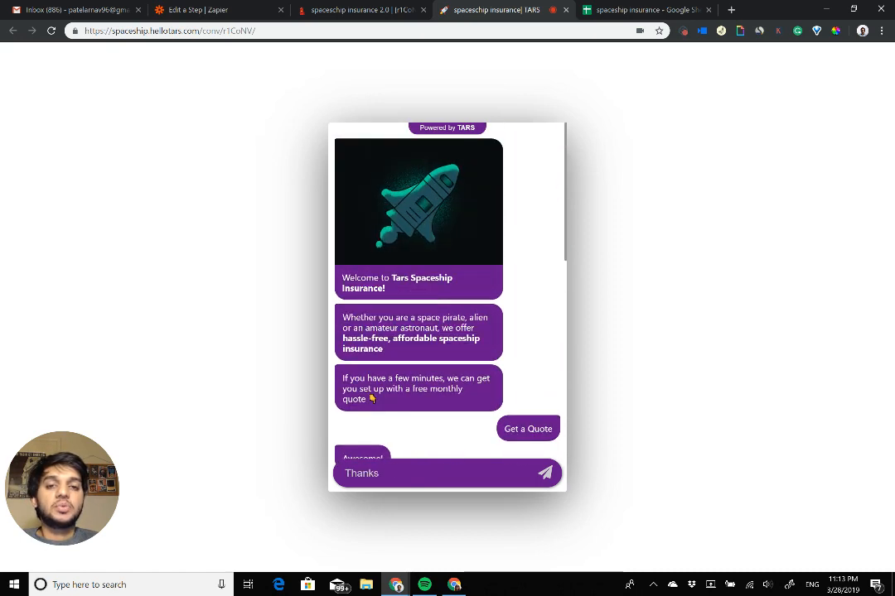
# Step: In the Zapier editor, set Tars (1.0.2) as the trigger app and save New Conversation as the trigger
pyautogui.click(224, 6)
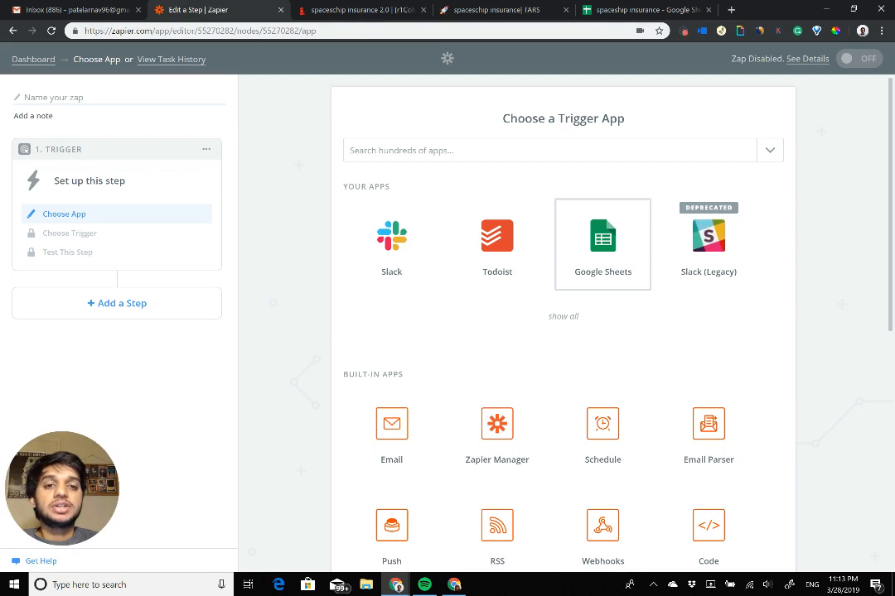
pyautogui.click(572, 151)
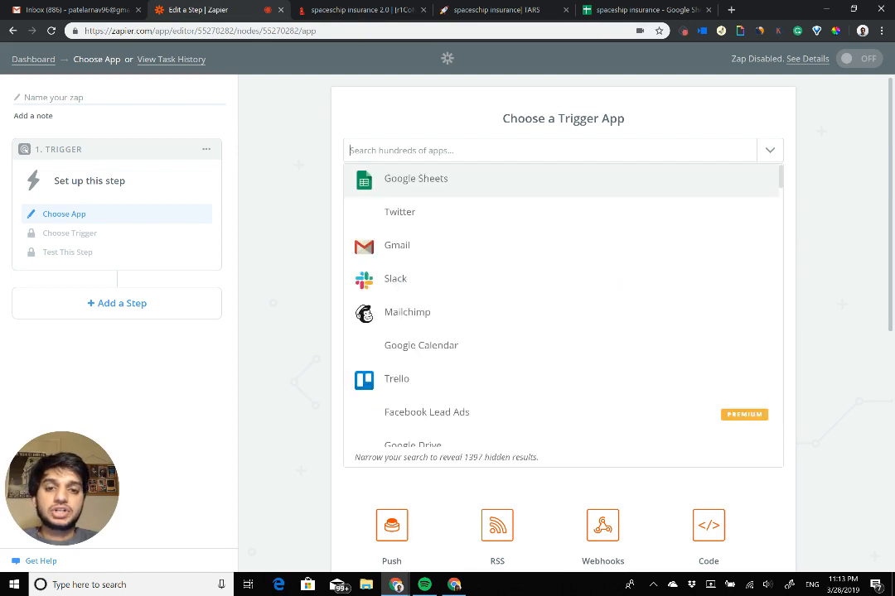
pyautogui.write('Tars')
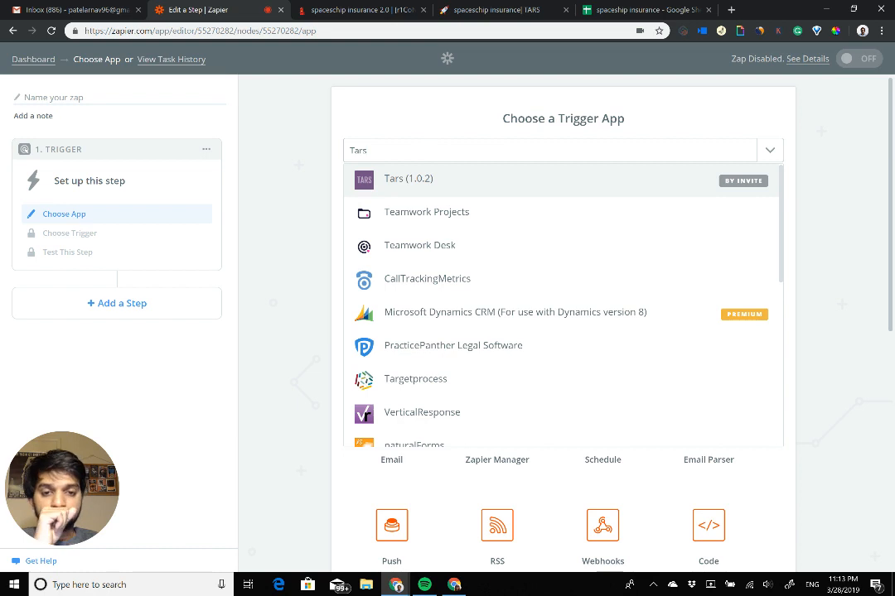
pyautogui.click(408, 179)
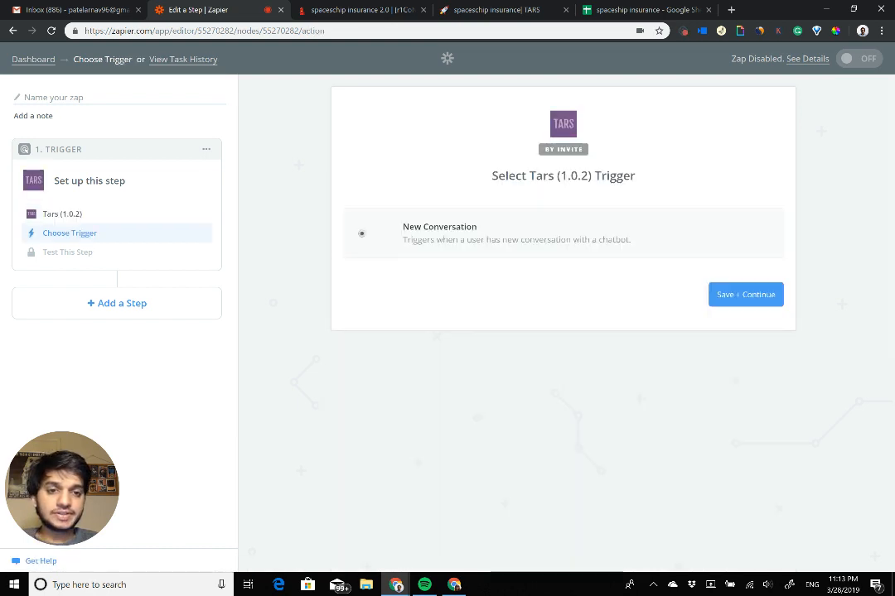
pyautogui.click(745, 294)
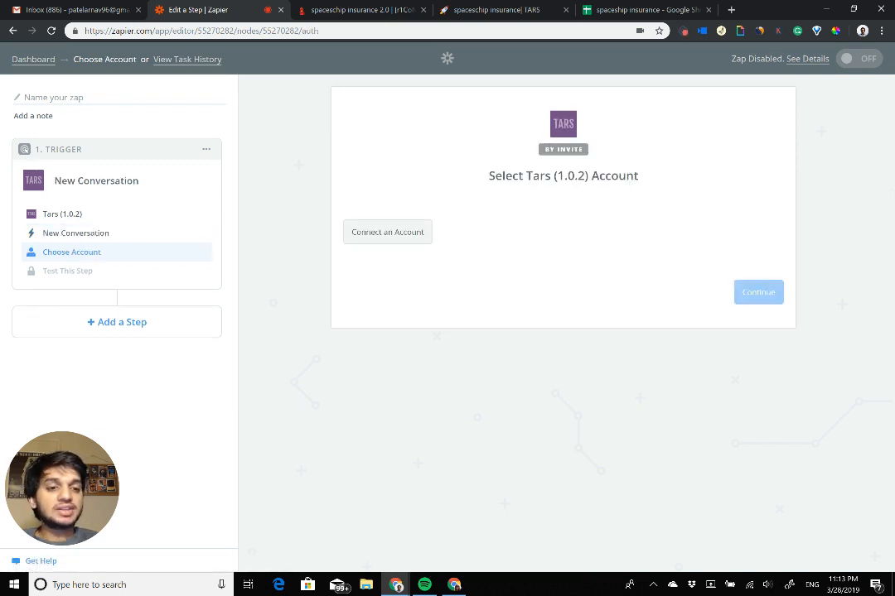
# Step: Connect the Tars account by authorizing Zapier's access, and save it as the trigger's account
pyautogui.click(386, 232)
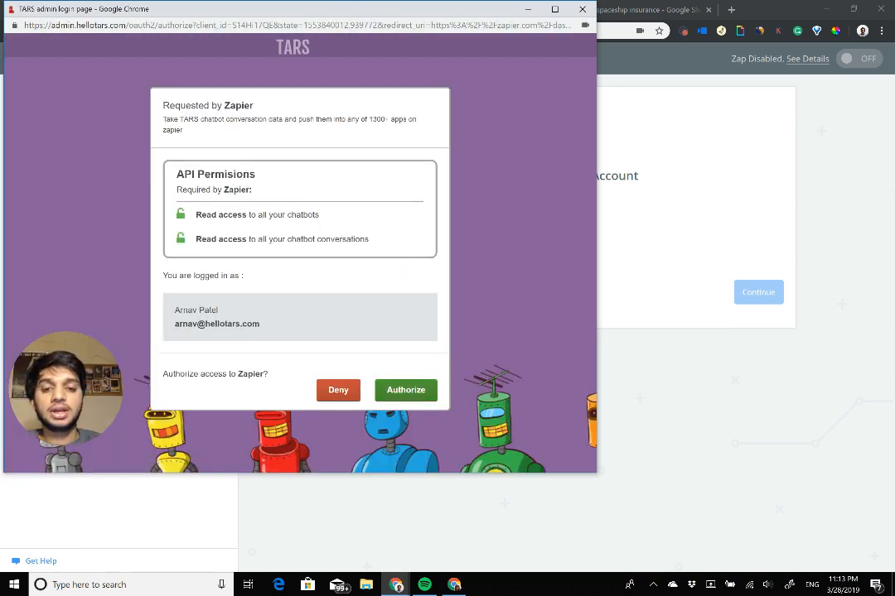
pyautogui.rightClick(407, 393)
pyautogui.press('Escape')
pyautogui.click(406, 391)
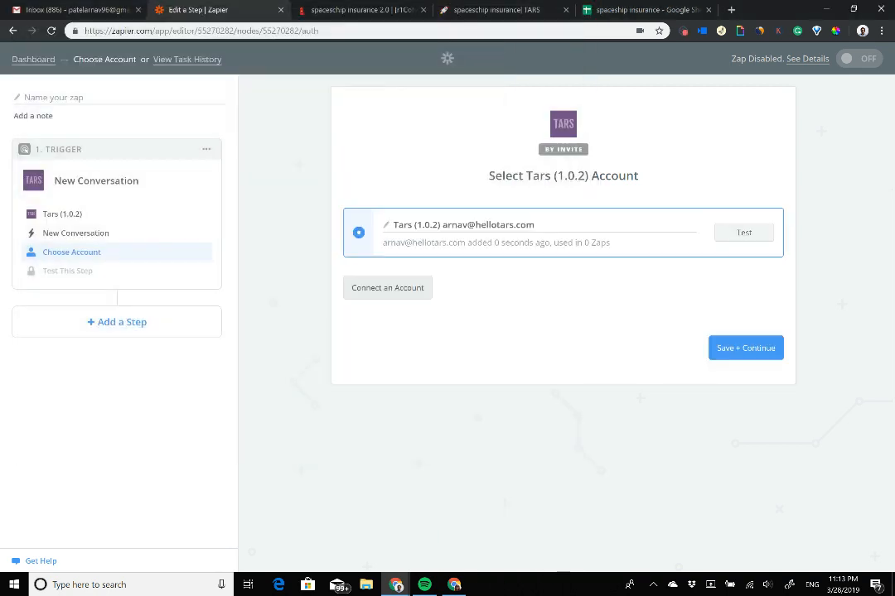
pyautogui.click(746, 347)
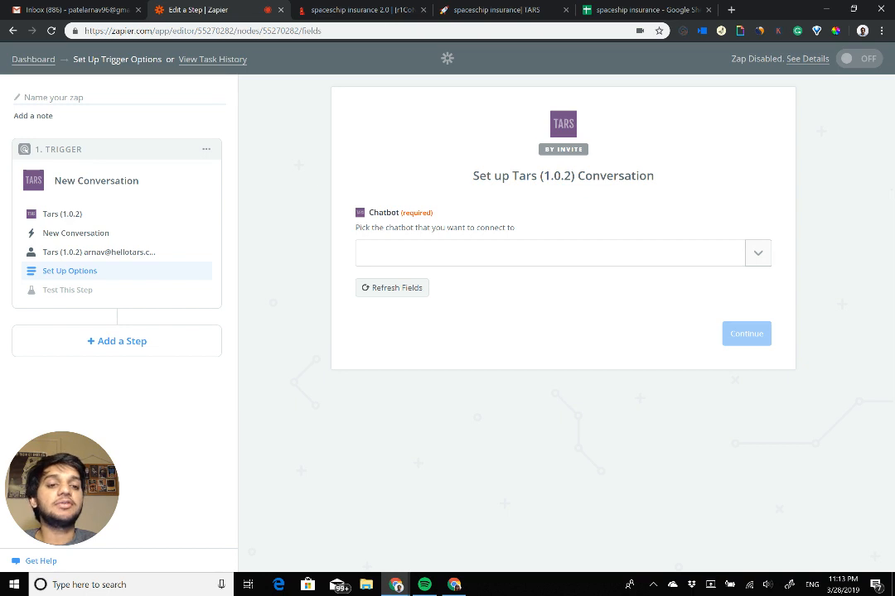
# Step: Pick the chatbot "spaceschip insurance 2.0" for the trigger and continue to its sample test
pyautogui.click(758, 254)
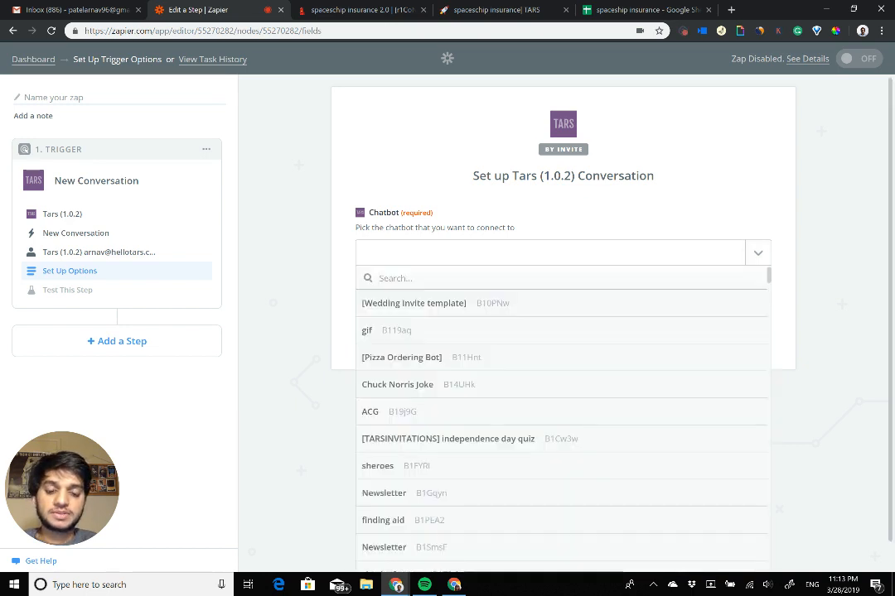
pyautogui.write('spacesh')
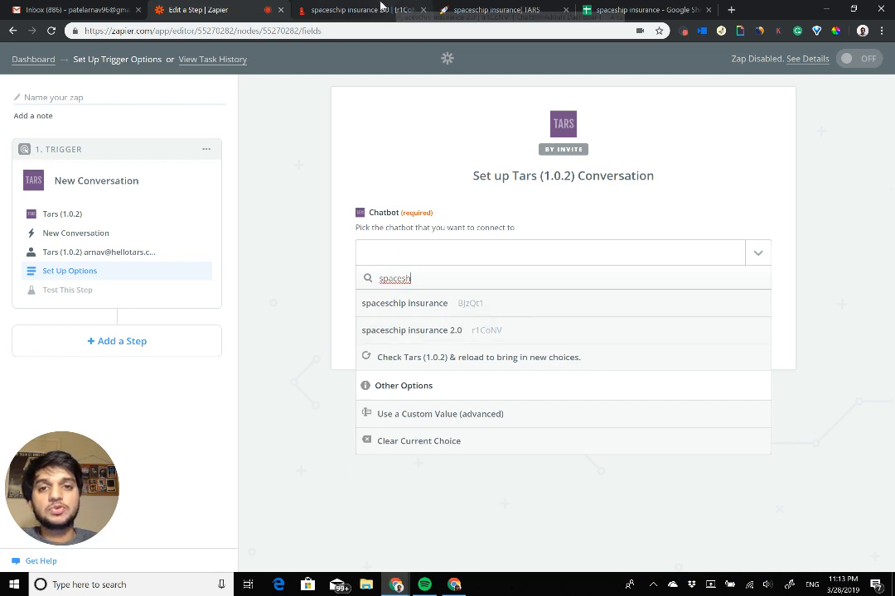
pyautogui.press('Down')
pyautogui.press('Return')
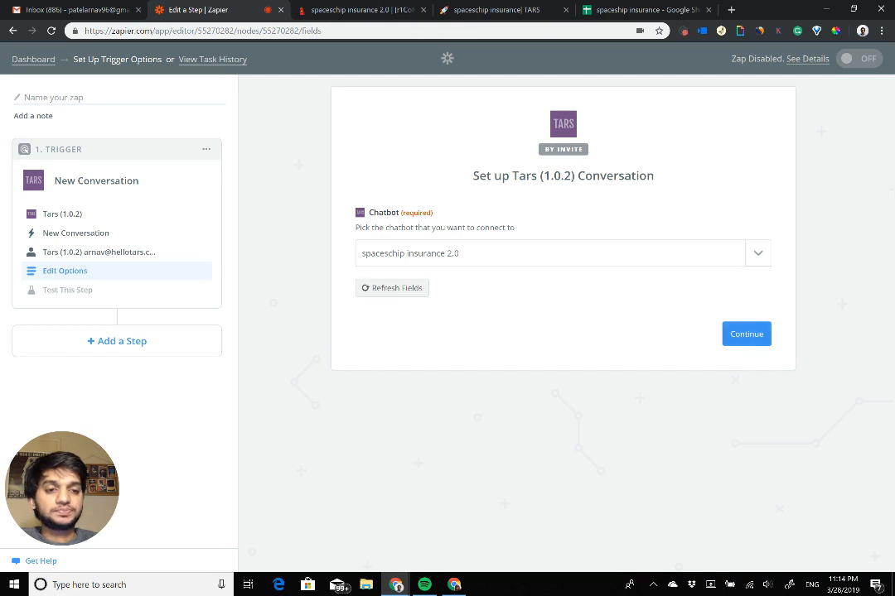
pyautogui.click(746, 334)
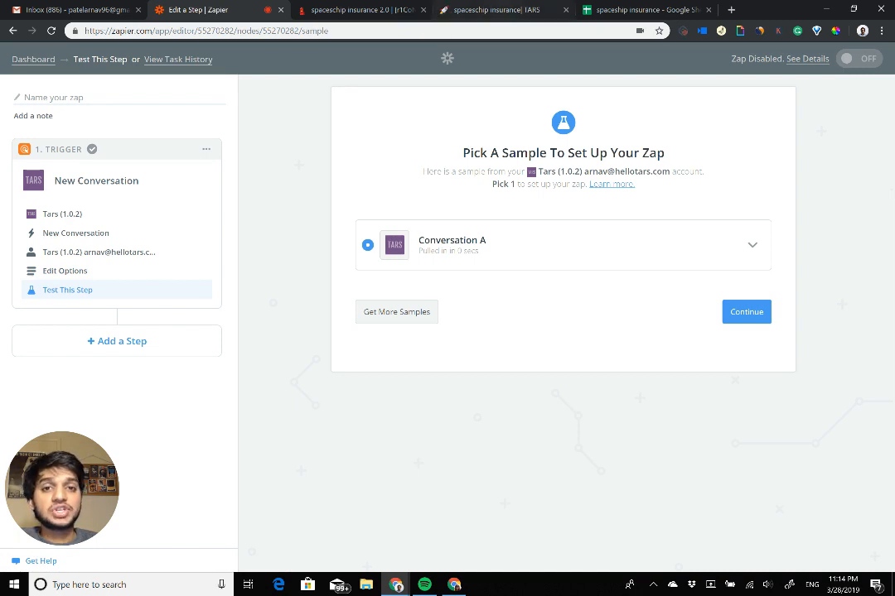
# Step: Compare the fields of sample Conversation A with the answers given in the chatbot, and accept it as the trigger's sample
pyautogui.click(495, 9)
pyautogui.moveTo(495, 9); pyautogui.dragTo(352, 9)
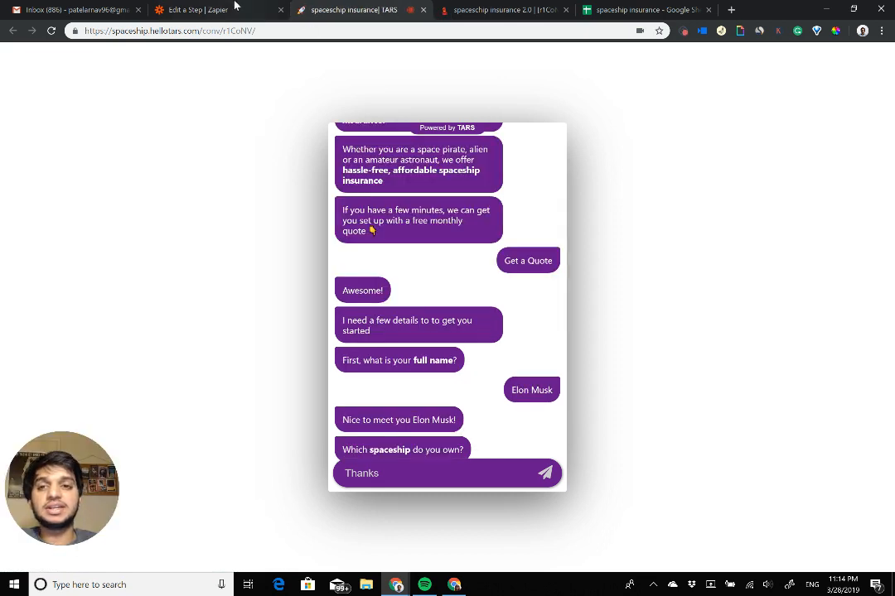
pyautogui.click(198, 9)
pyautogui.click(752, 245)
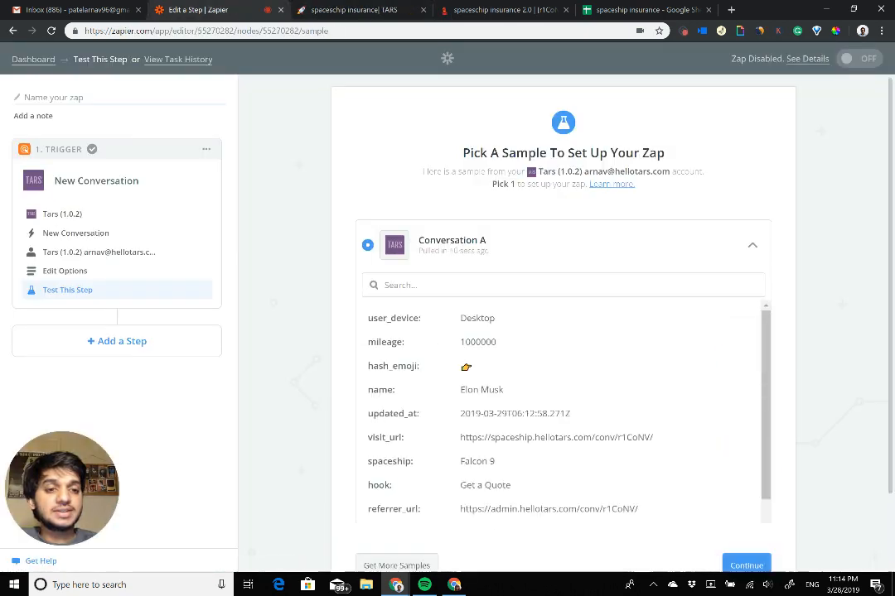
pyautogui.scroll(-1, 563, 418)
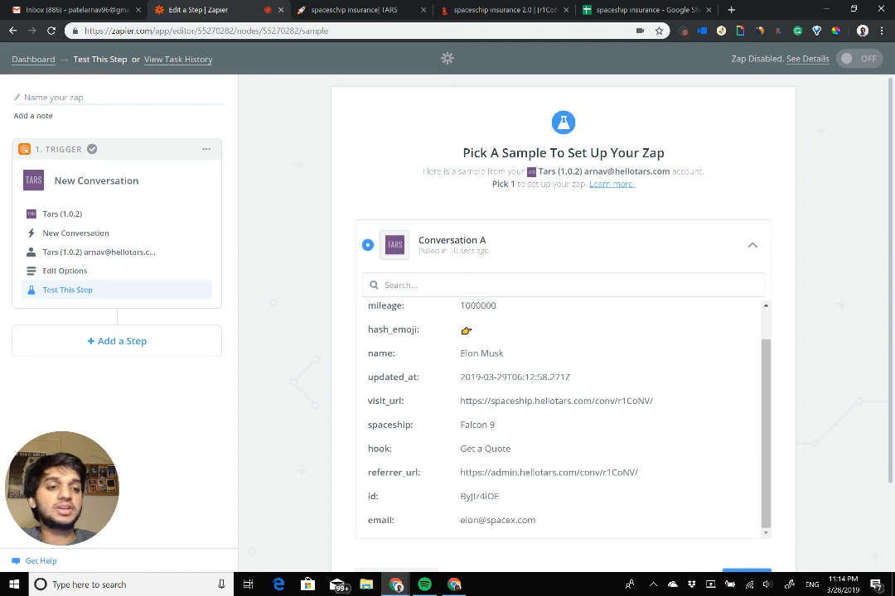
pyautogui.scroll(-2, 563, 373)
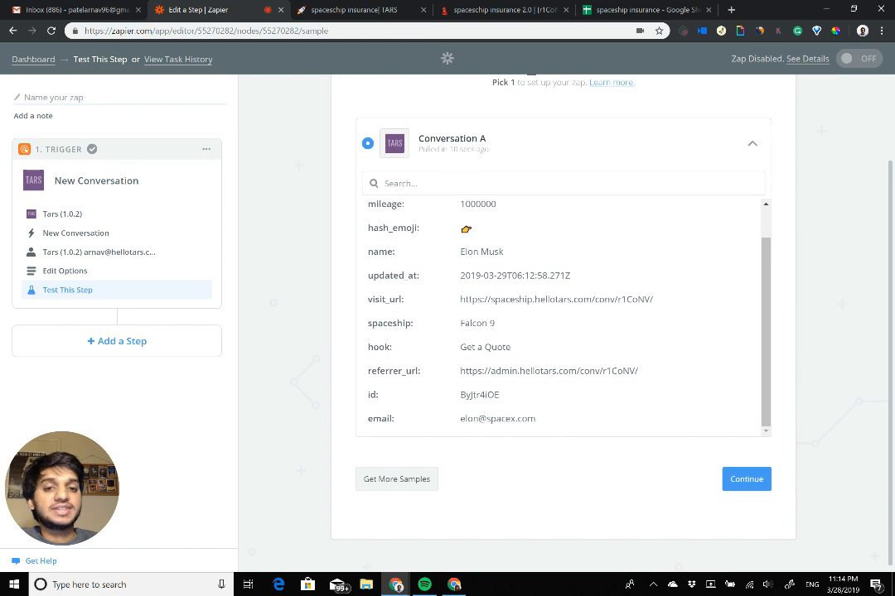
pyautogui.click(745, 479)
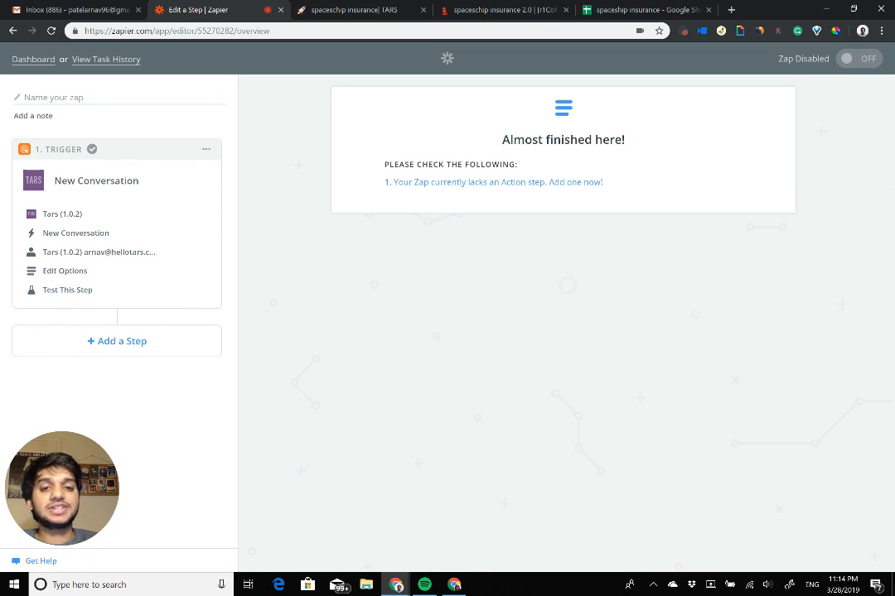
# Step: Add a Google Sheets action step to the zap and save Create Spreadsheet Row as its action, after checking the target sheet
pyautogui.click(572, 182)
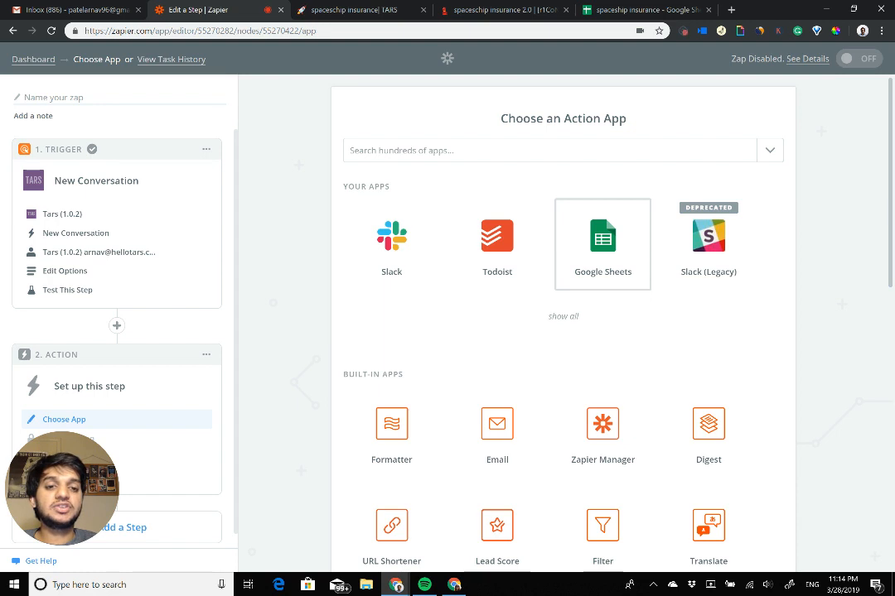
pyautogui.click(602, 244)
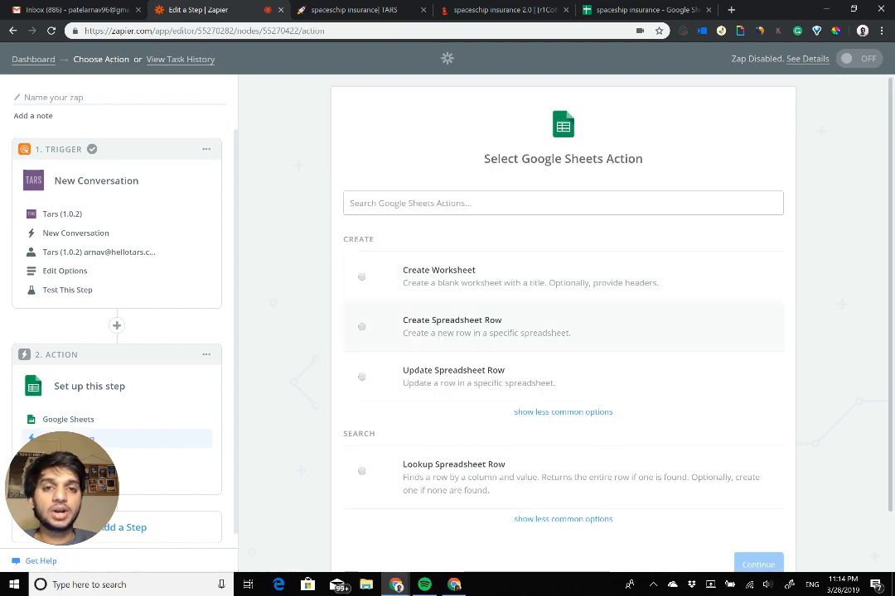
pyautogui.click(352, 10)
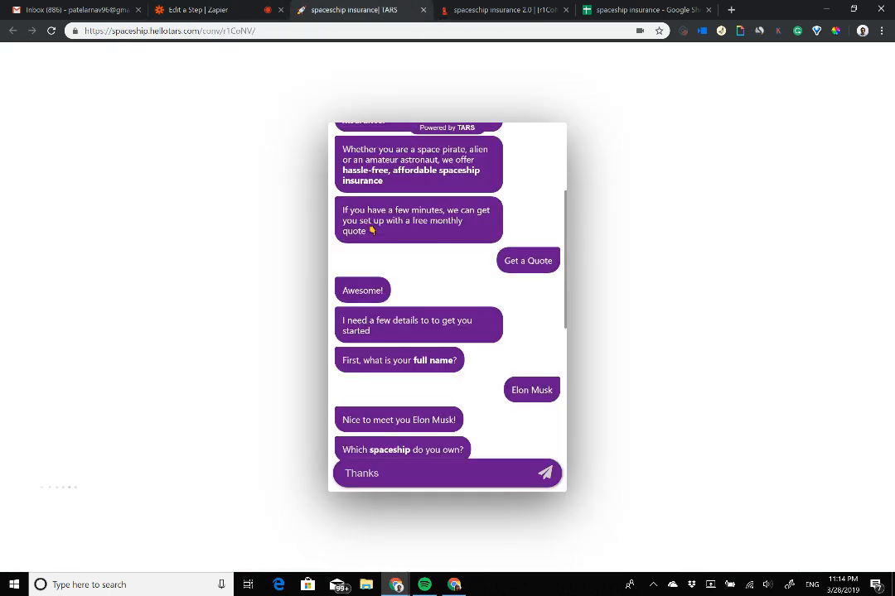
pyautogui.click(642, 10)
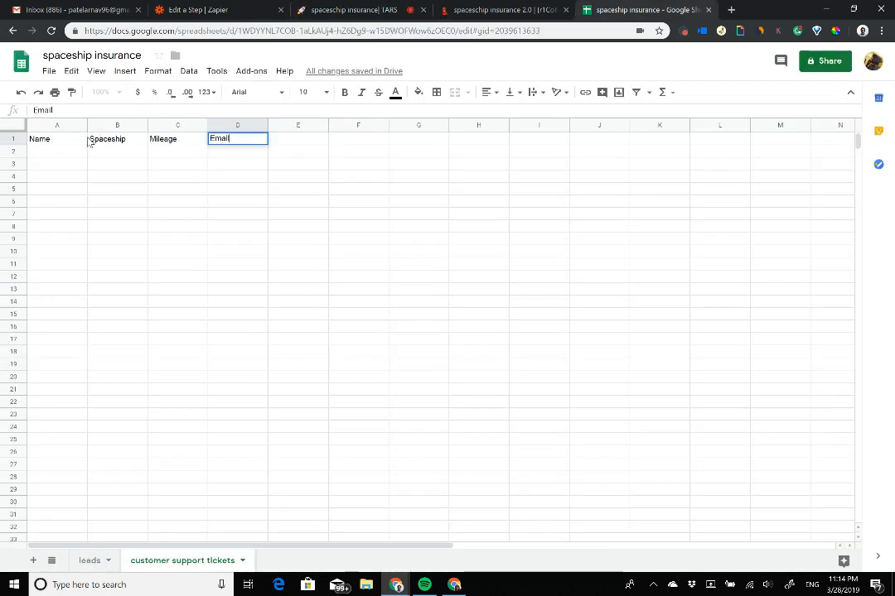
pyautogui.moveTo(38, 155); pyautogui.dragTo(239, 157)
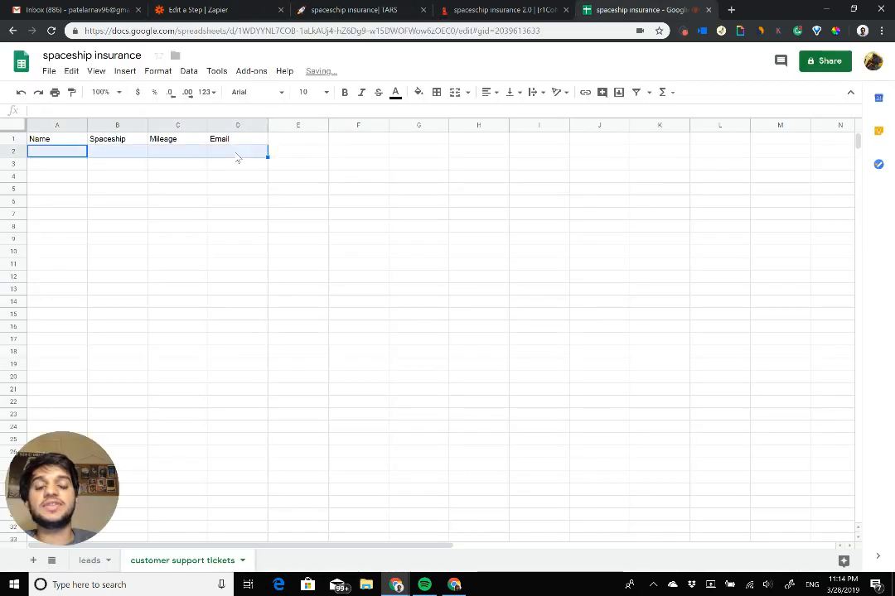
pyautogui.click(222, 8)
pyautogui.click(362, 327)
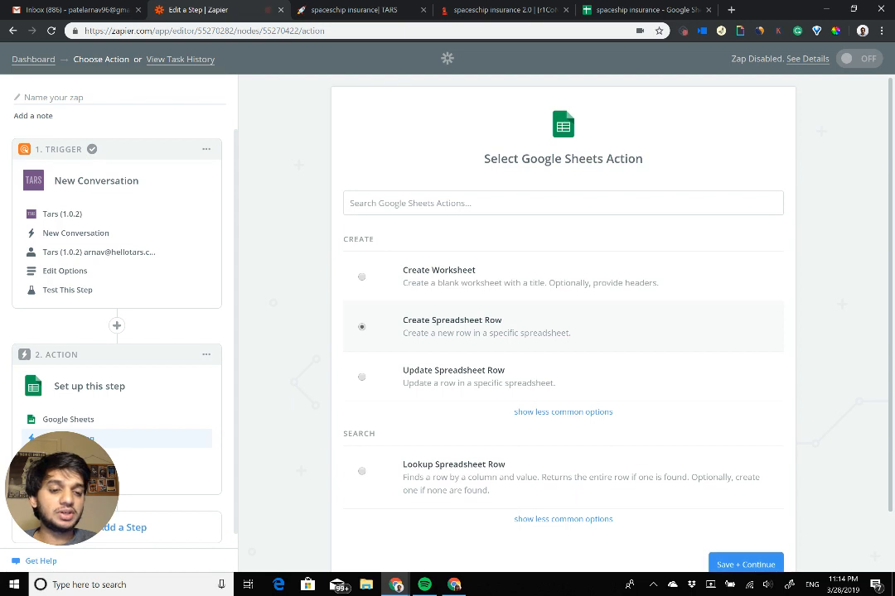
pyautogui.click(745, 564)
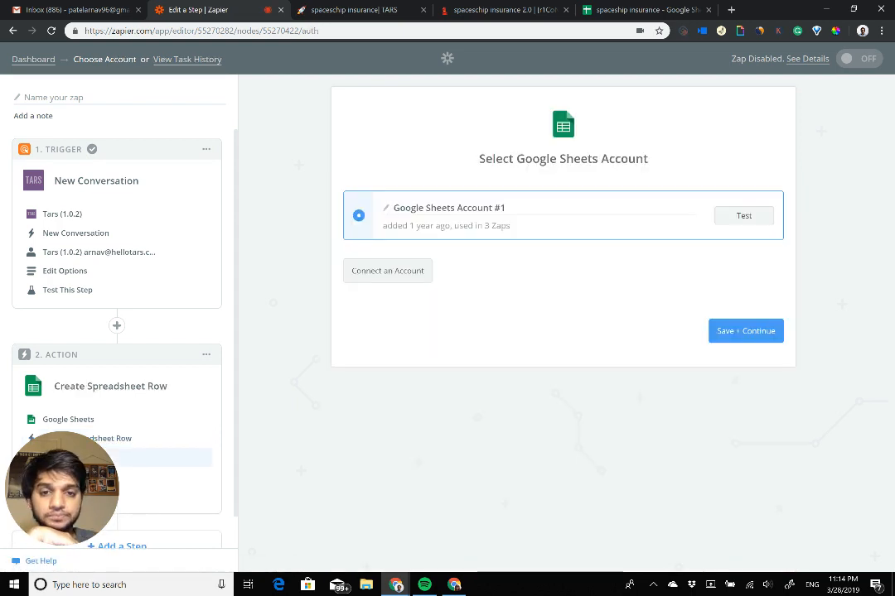
# Step: Connect the Gmail-based Google account, allow Zapier to access it, and save it as the action's Google Sheets account
pyautogui.click(418, 273)
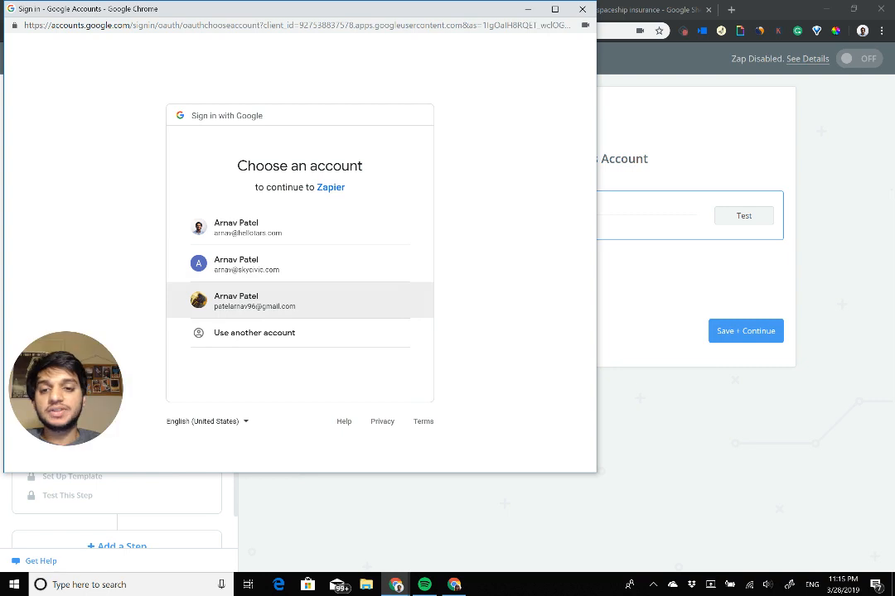
pyautogui.click(249, 300)
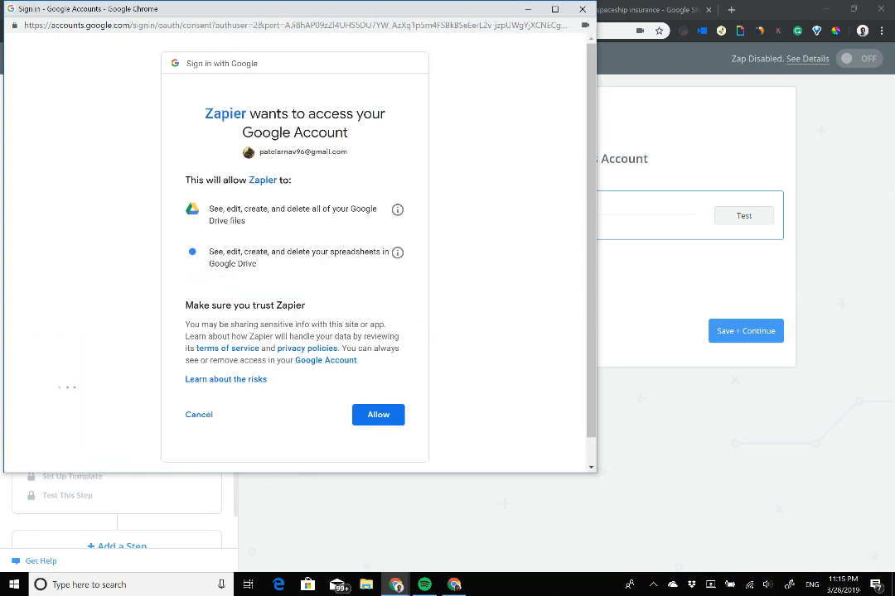
pyautogui.click(378, 415)
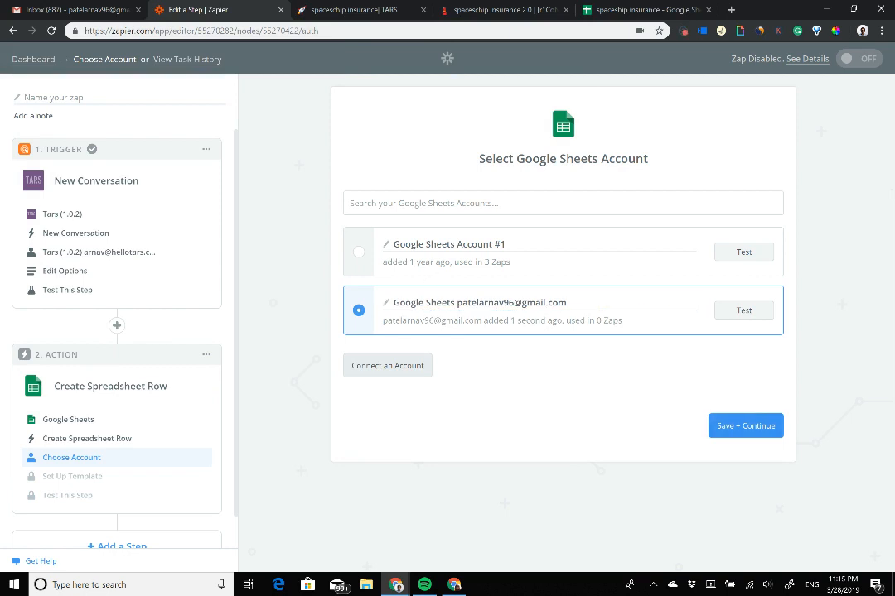
pyautogui.click(745, 425)
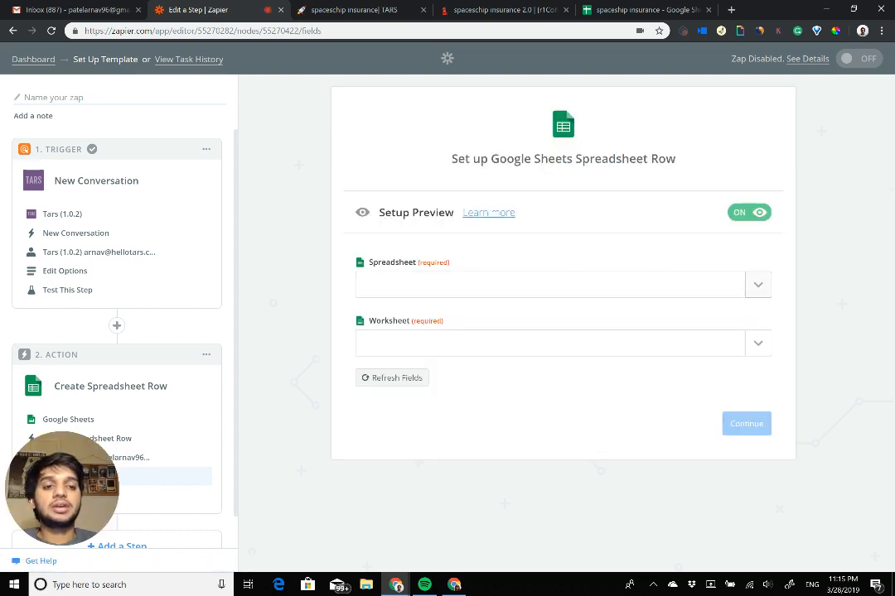
# Step: Choose "spaceship insurance" as the spreadsheet for the new row, checking its name against the open Google Sheets file
pyautogui.click(758, 285)
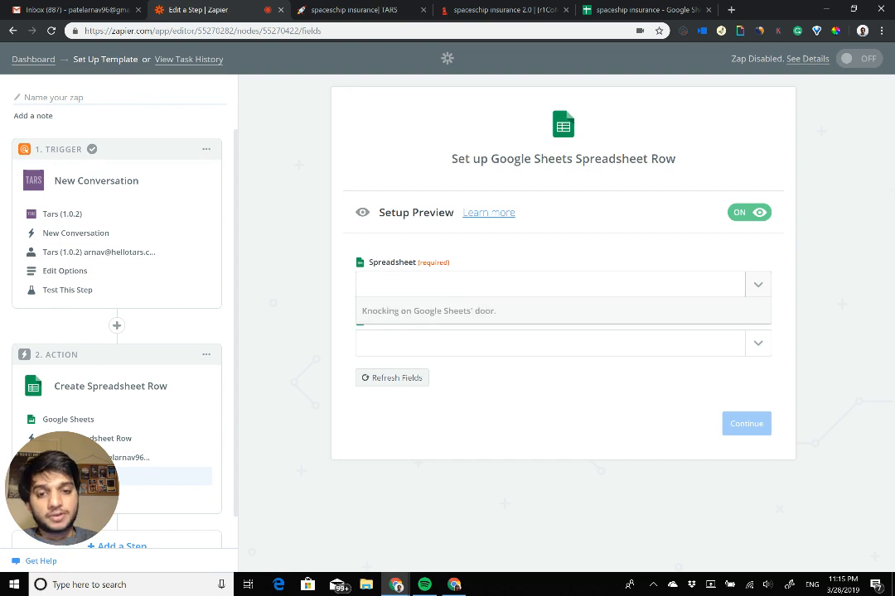
pyautogui.click(638, 9)
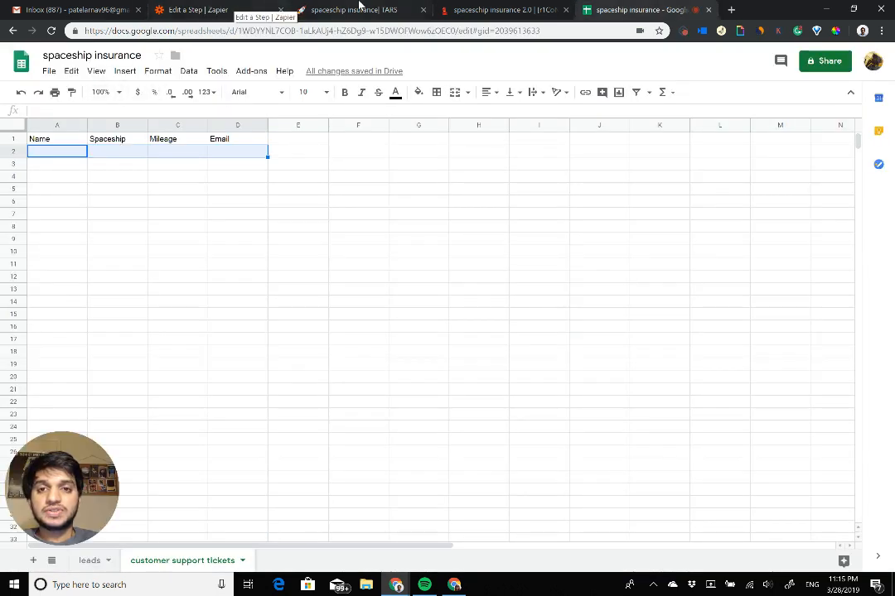
pyautogui.click(226, 8)
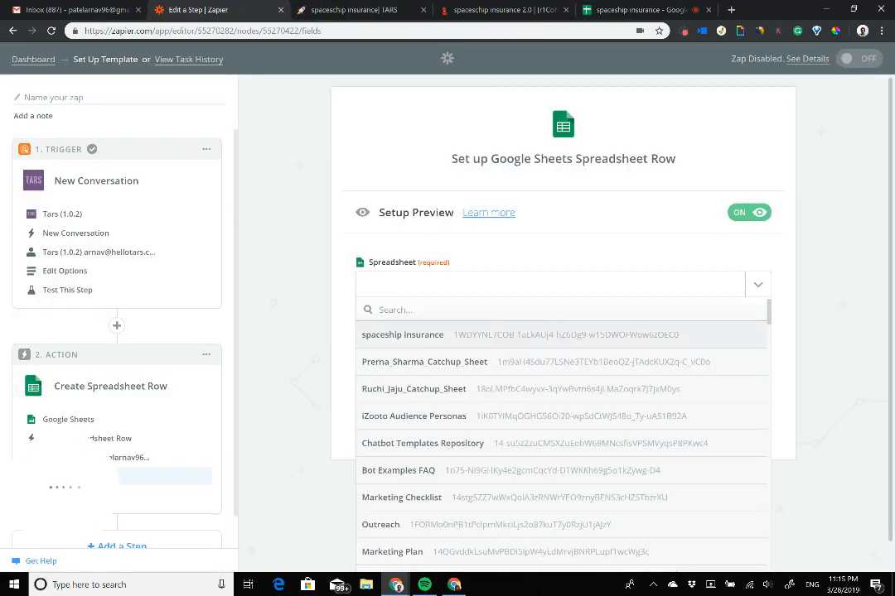
pyautogui.click(403, 335)
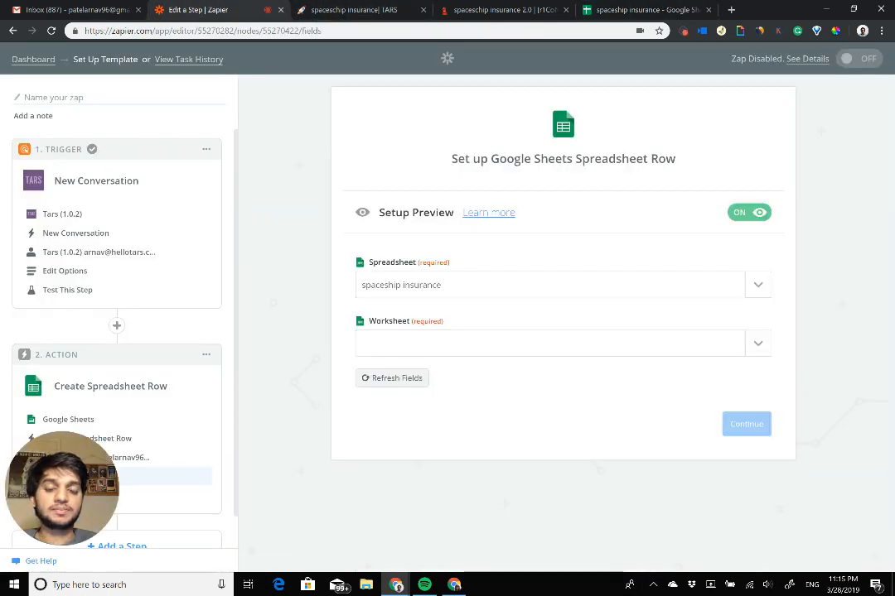
# Step: Clear the Name, Spaceship, Mileage and Email headers from the customer support tickets sheet, and return to the leads sheet
pyautogui.click(758, 344)
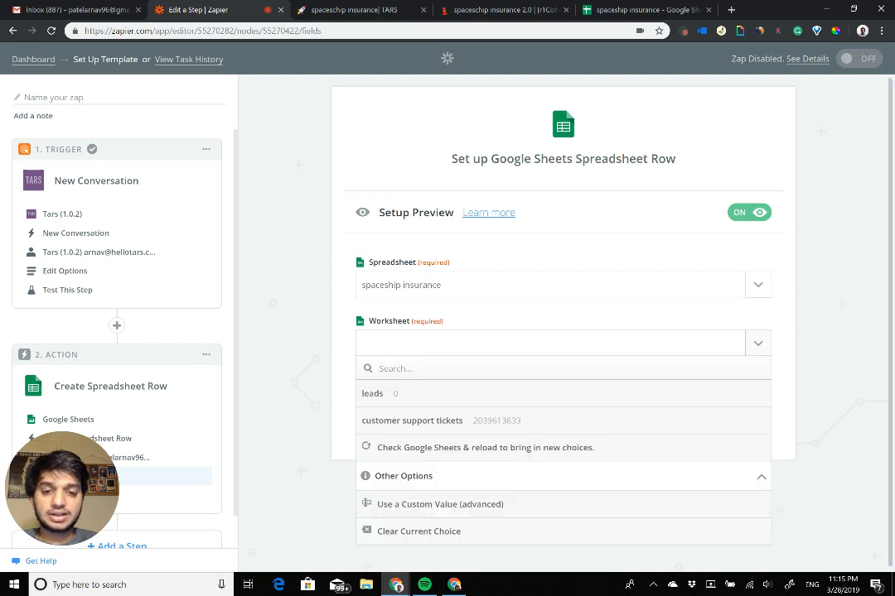
pyautogui.click(634, 9)
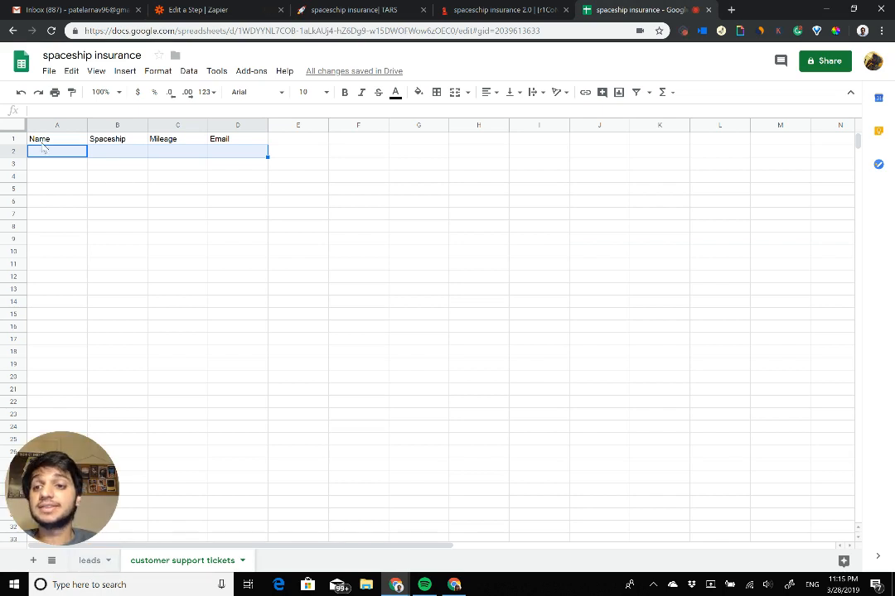
pyautogui.moveTo(43, 141); pyautogui.dragTo(229, 146)
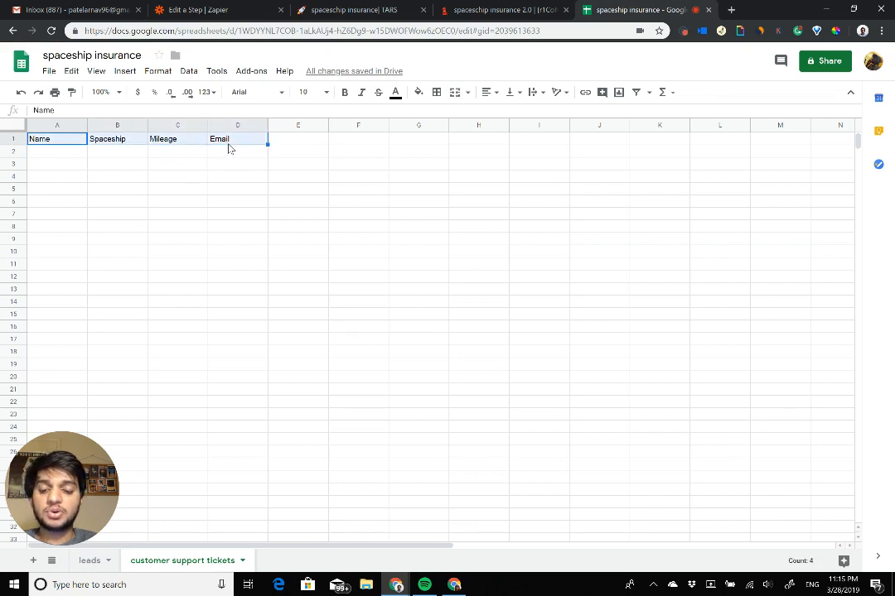
pyautogui.press('Delete')
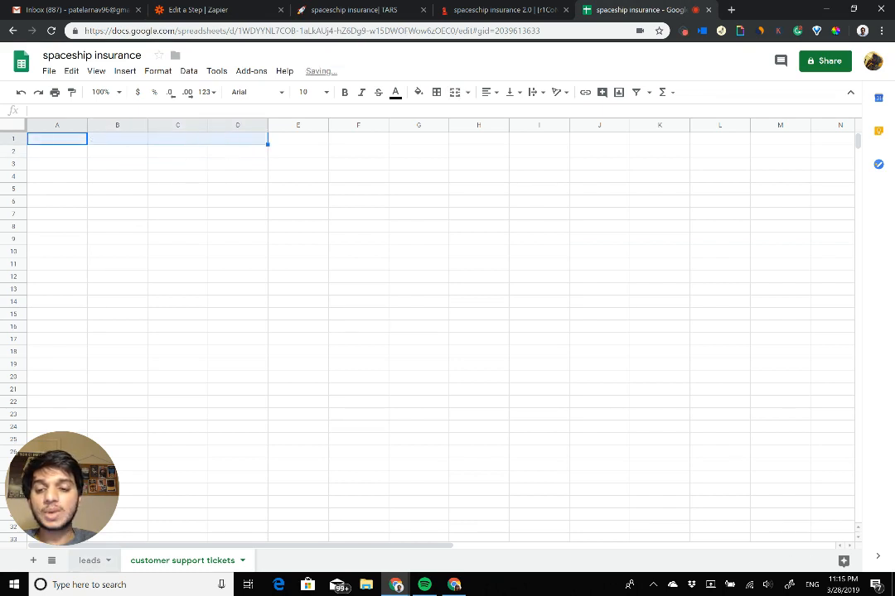
pyautogui.click(96, 560)
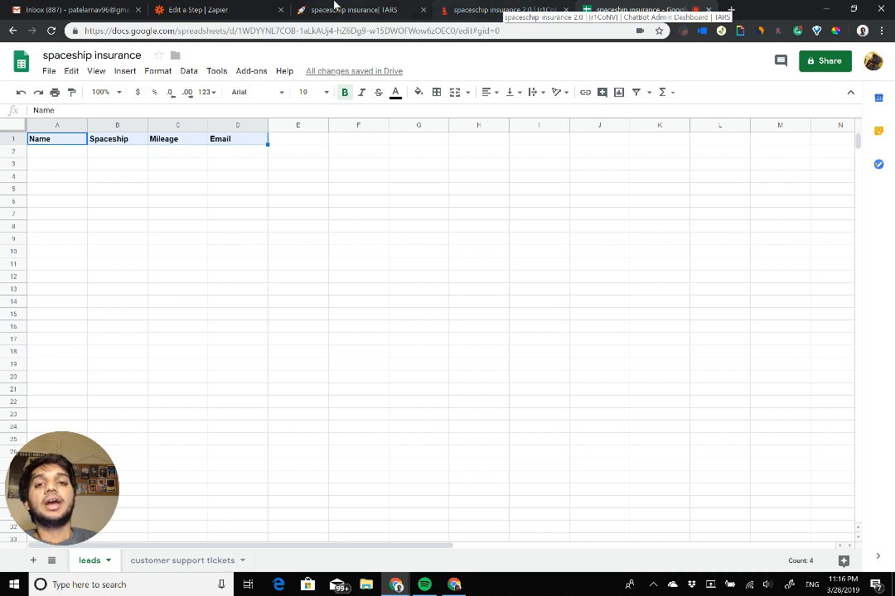
# Step: Choose leads as the zap's worksheet, and compare its row fields with the sheet's columns and the chatbot's questions
pyautogui.click(203, 9)
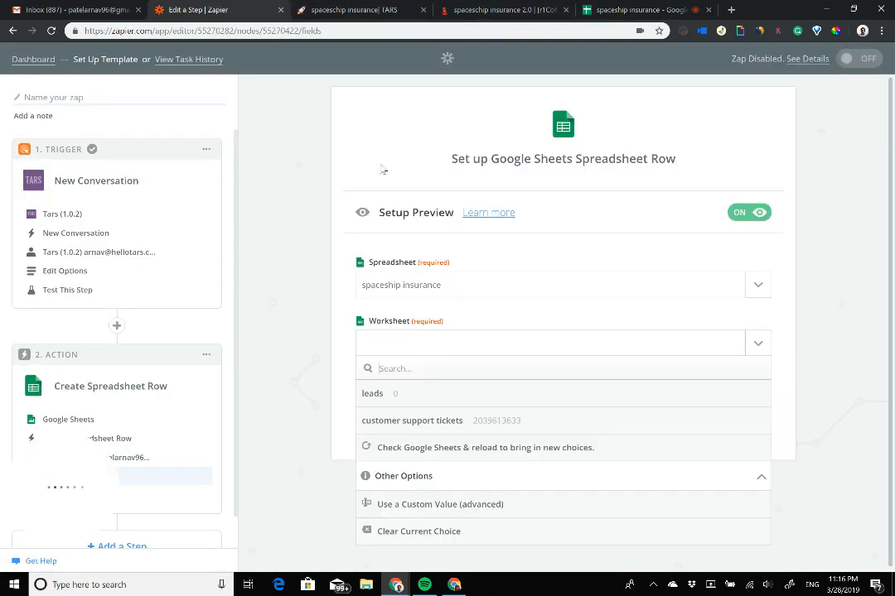
pyautogui.click(372, 393)
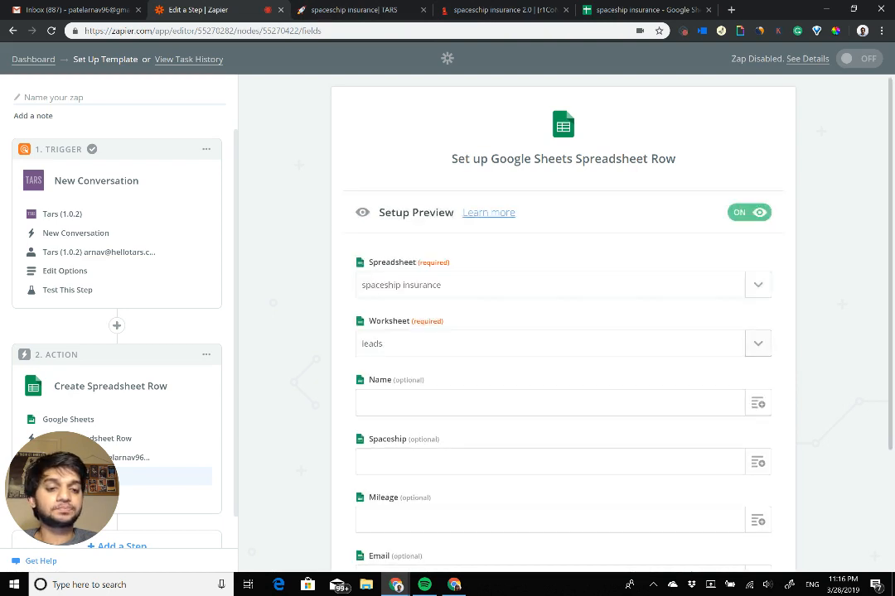
pyautogui.scroll(-2, 758, 344)
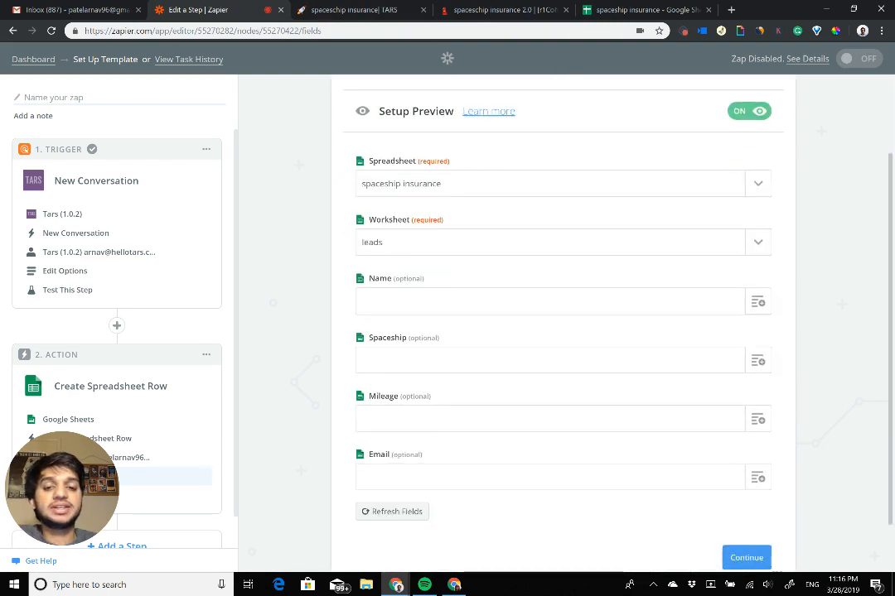
pyautogui.click(617, 10)
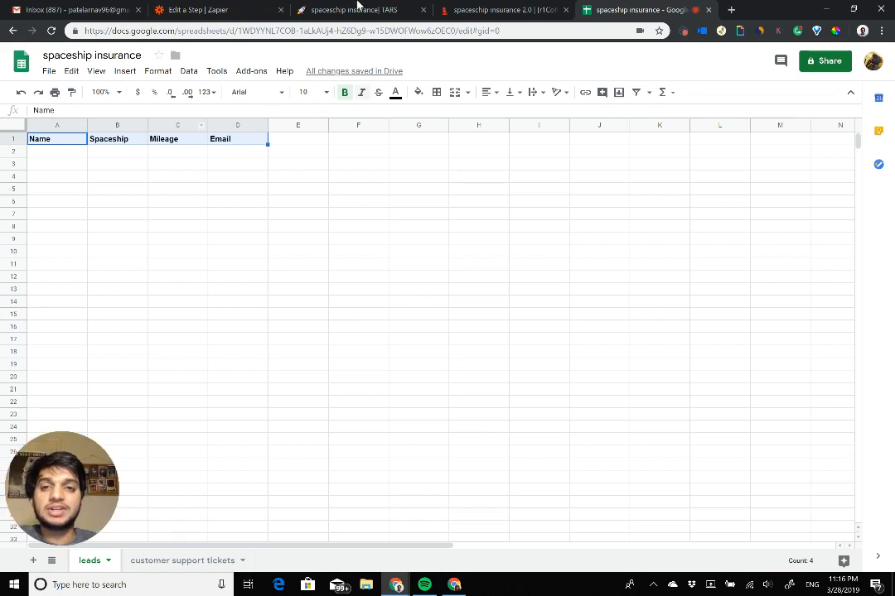
pyautogui.click(257, 10)
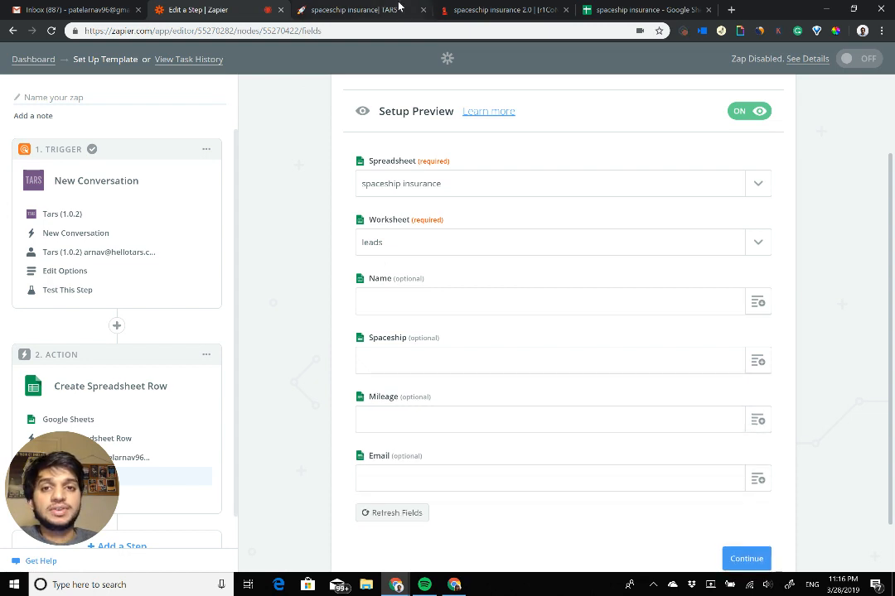
pyautogui.click(348, 9)
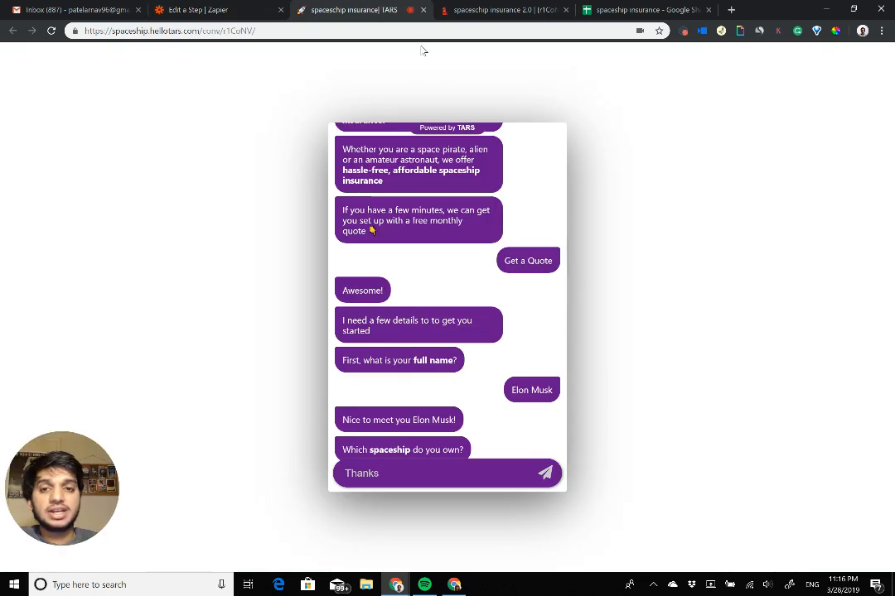
pyautogui.click(219, 8)
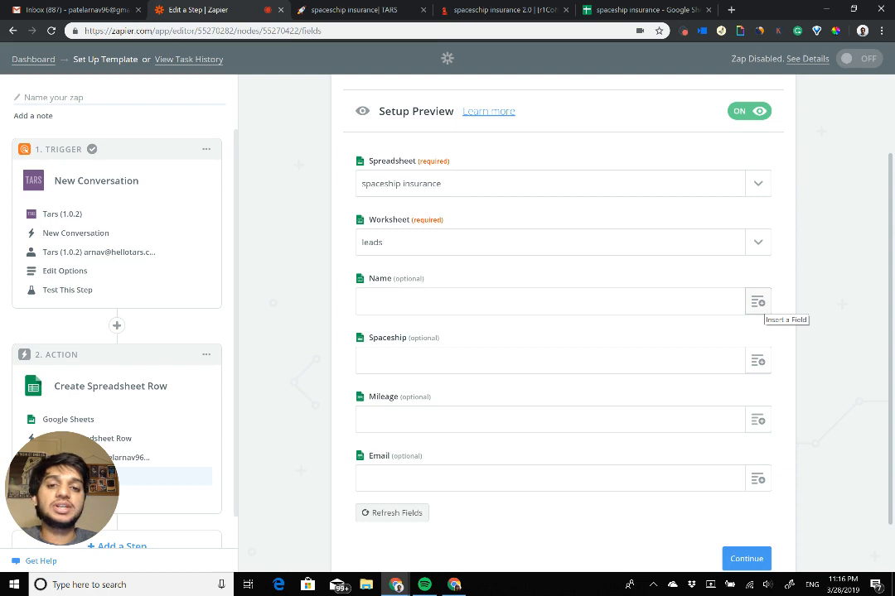
# Step: Map Name, Spaceship, Mileage and Email to the matching name, spaceship, mileage and email fields of New Conversation, and save the row setup
pyautogui.click(757, 301)
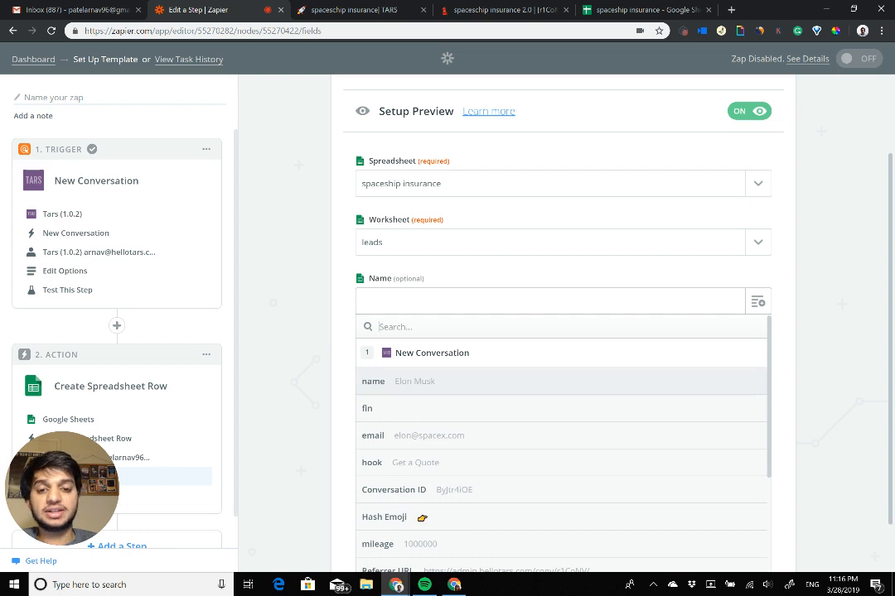
pyautogui.click(414, 382)
pyautogui.click(757, 360)
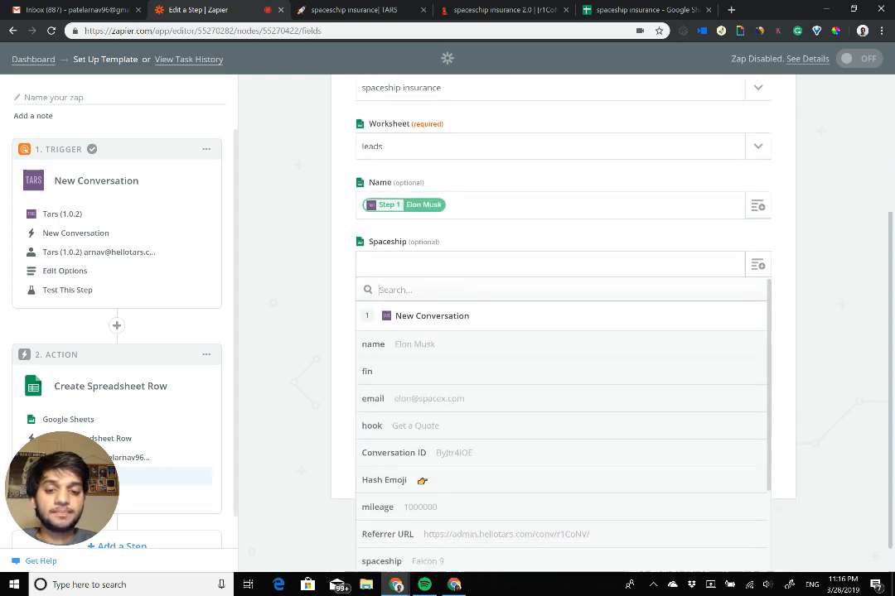
pyautogui.click(381, 523)
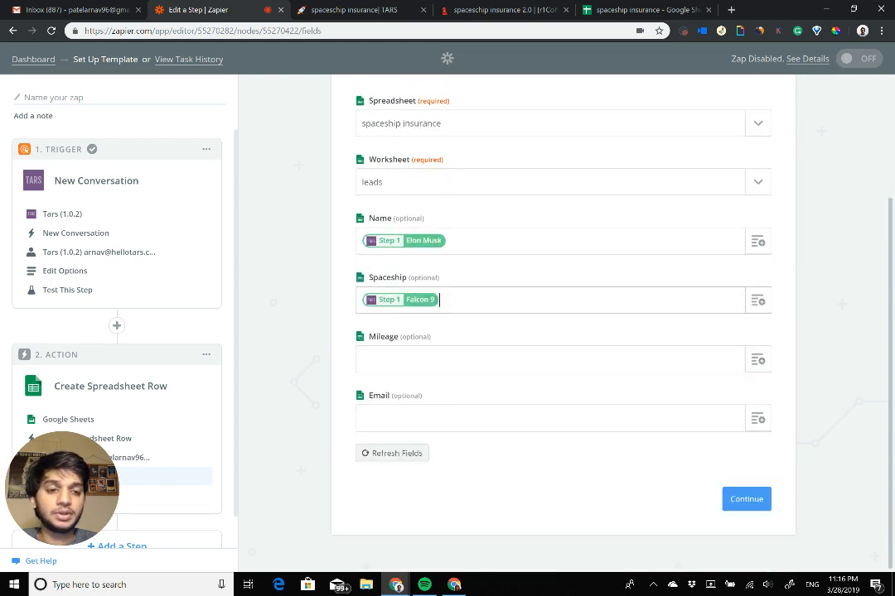
pyautogui.click(757, 359)
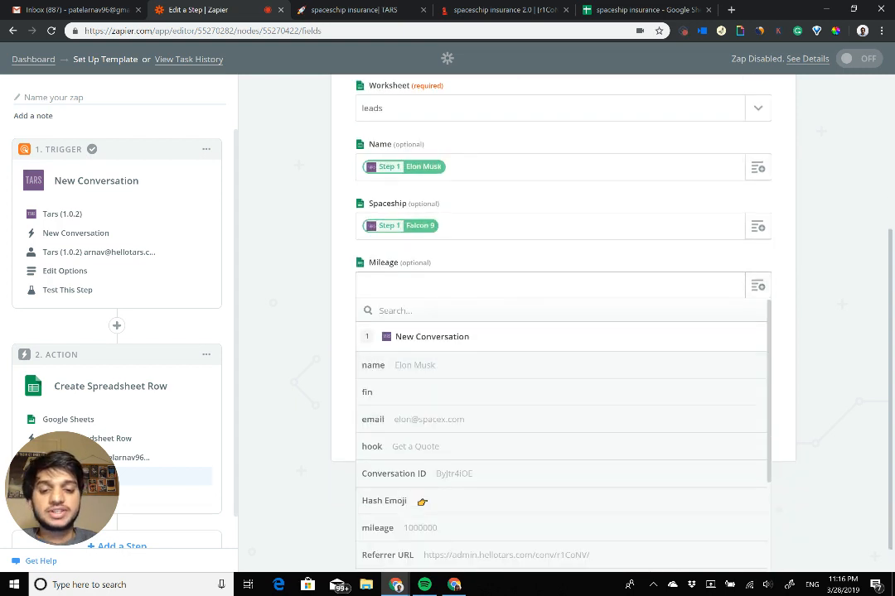
pyautogui.click(390, 527)
pyautogui.click(757, 419)
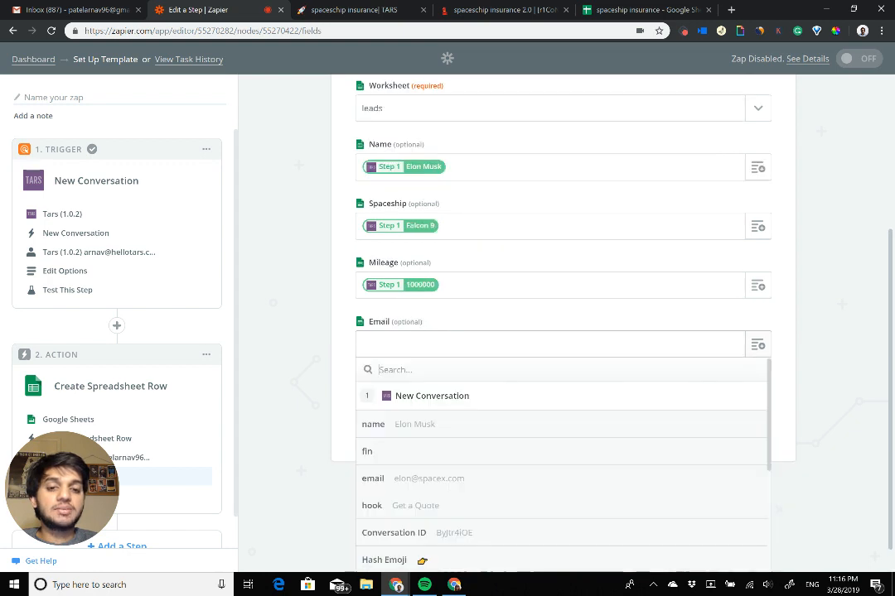
pyautogui.click(395, 478)
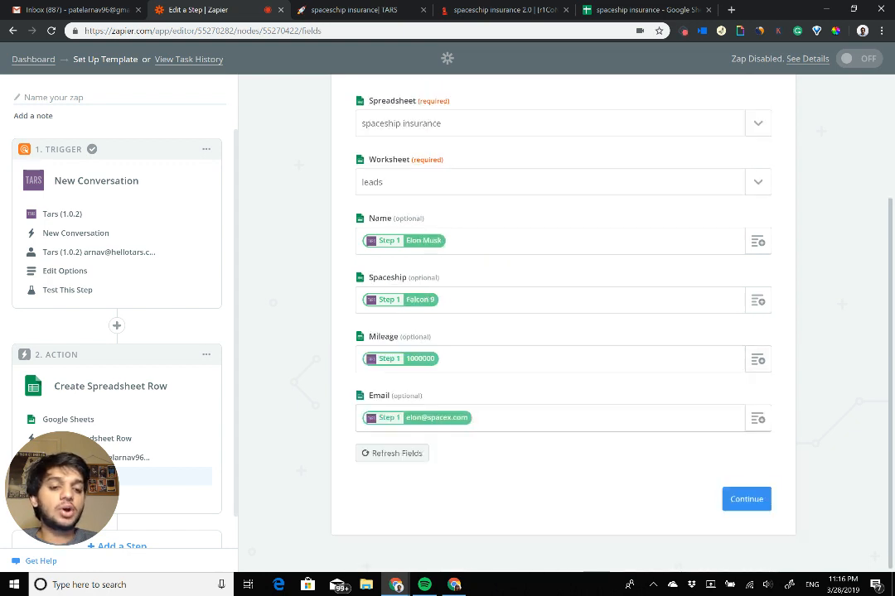
pyautogui.click(746, 499)
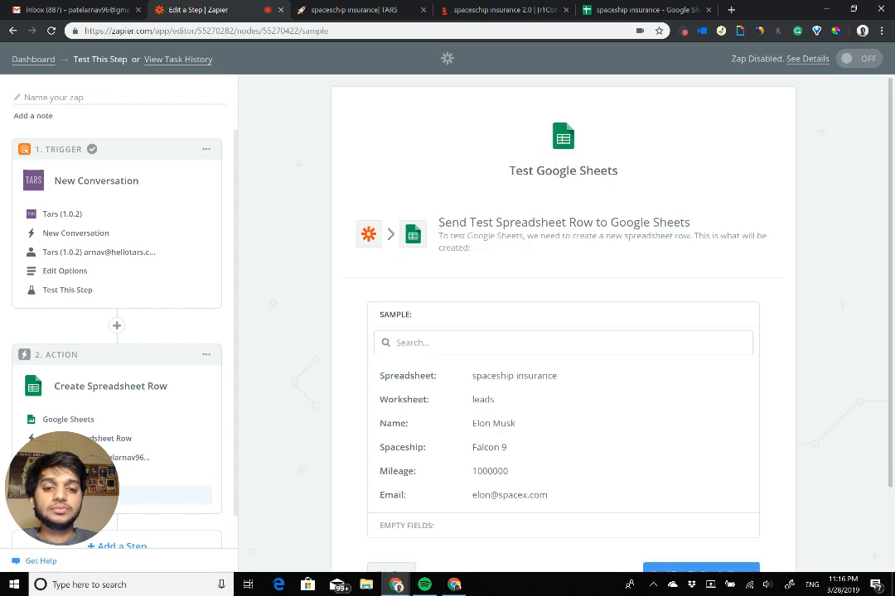
# Step: Send a test row to Google Sheets and look for it in the leads sheet of the spreadsheet
pyautogui.scroll(-2, 563, 331)
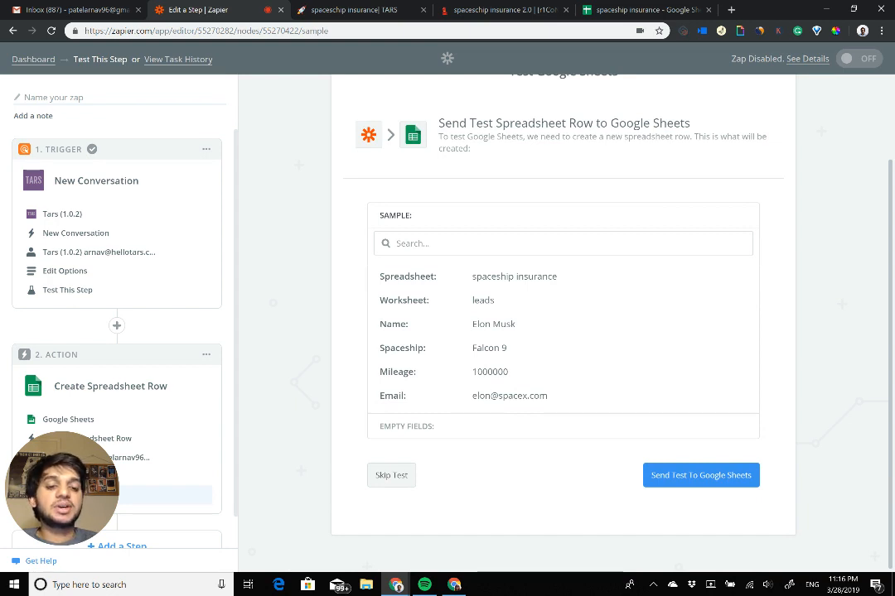
pyautogui.click(701, 476)
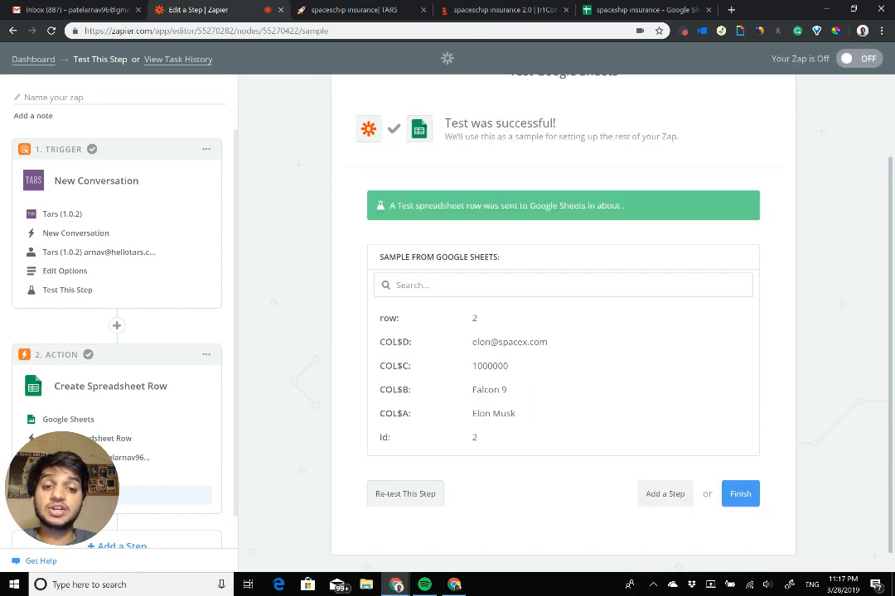
pyautogui.moveTo(439, 320); pyautogui.dragTo(344, 4)
pyautogui.click(343, 4)
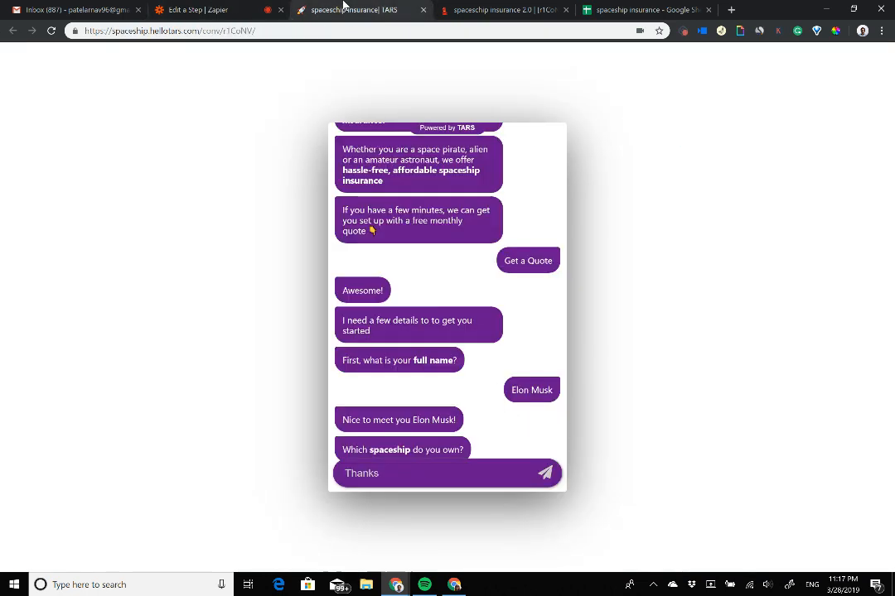
pyautogui.click(278, 5)
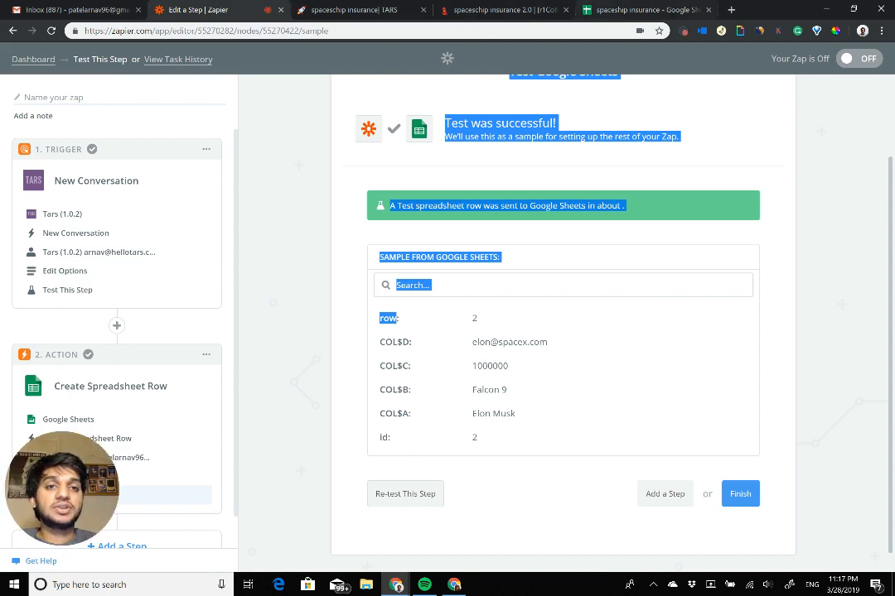
pyautogui.click(638, 10)
# Step: Remove the bold formatting from the test row's Name to Email cells in row 2 of the leads sheet
pyautogui.click(60, 152)
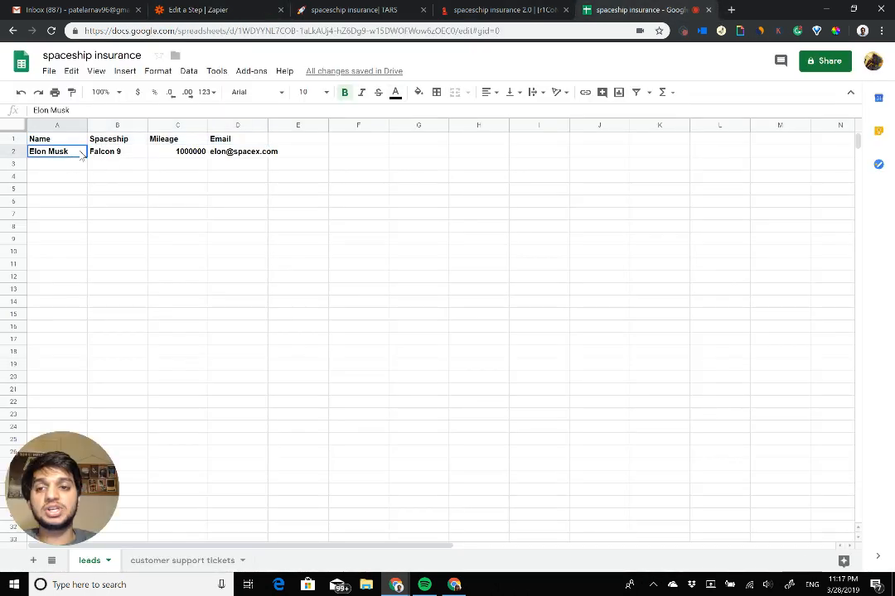
pyautogui.keyDown('shift'); pyautogui.click(229, 152); pyautogui.keyUp('shift')
pyautogui.hotkey('ctrl', 'b')
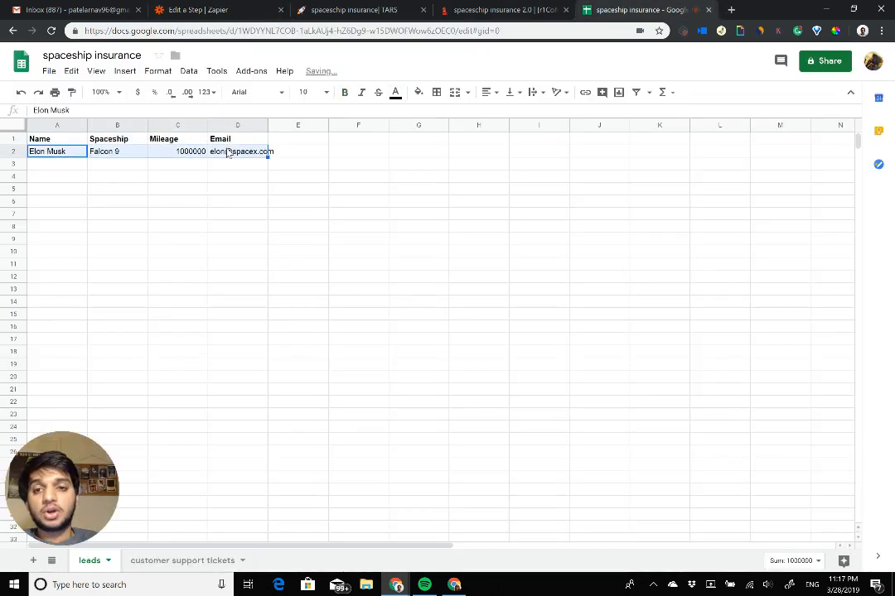
pyautogui.click(303, 176)
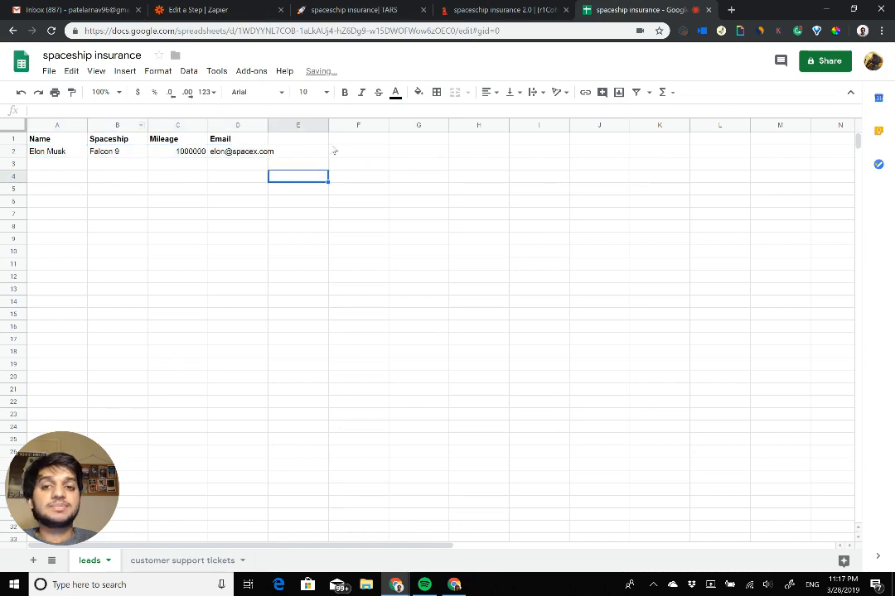
# Step: Finish the zap in Zapier by naming it "spaceship insurance leads" and turning it on, and show it on the dashboard
pyautogui.click(316, 8)
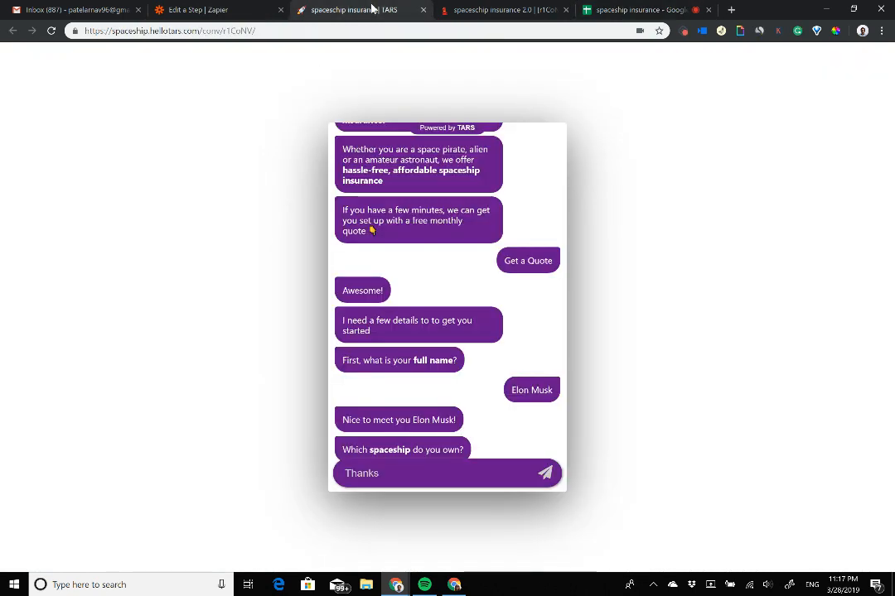
pyautogui.click(265, 6)
pyautogui.click(630, 373)
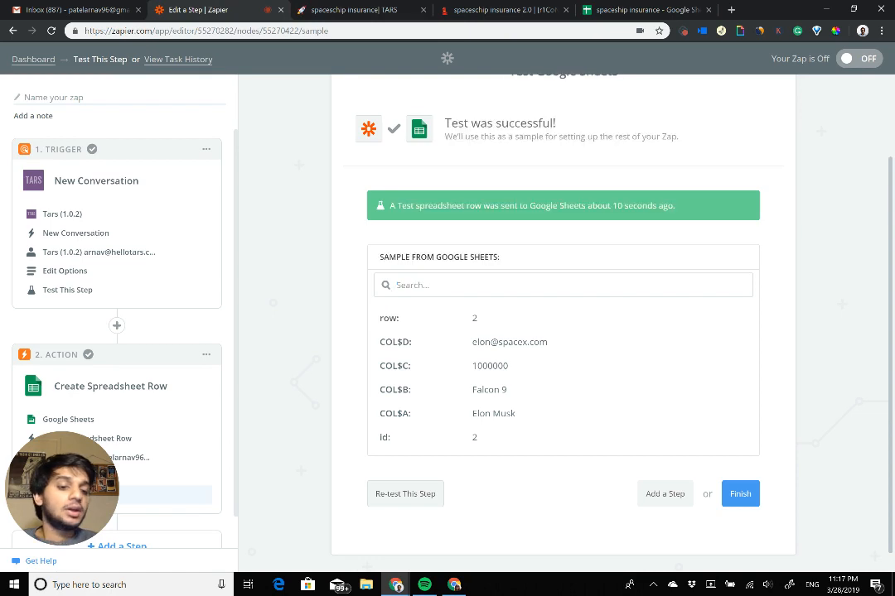
pyautogui.click(739, 493)
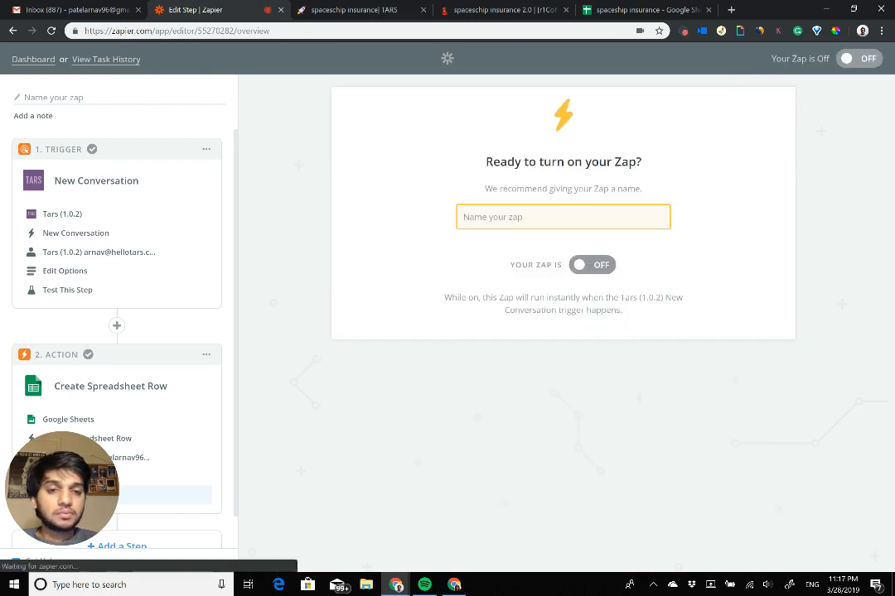
pyautogui.write('sp')
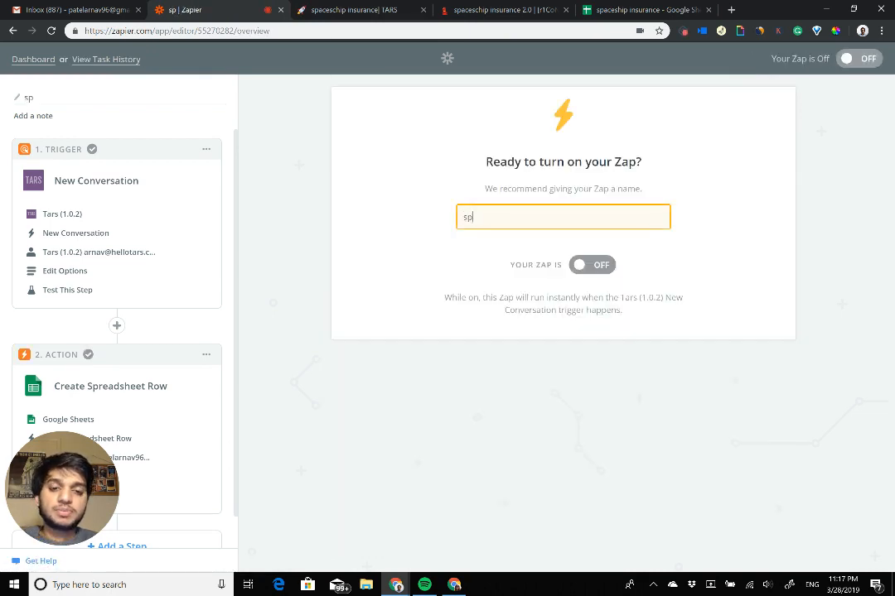
pyautogui.write('aceship insurance leads')
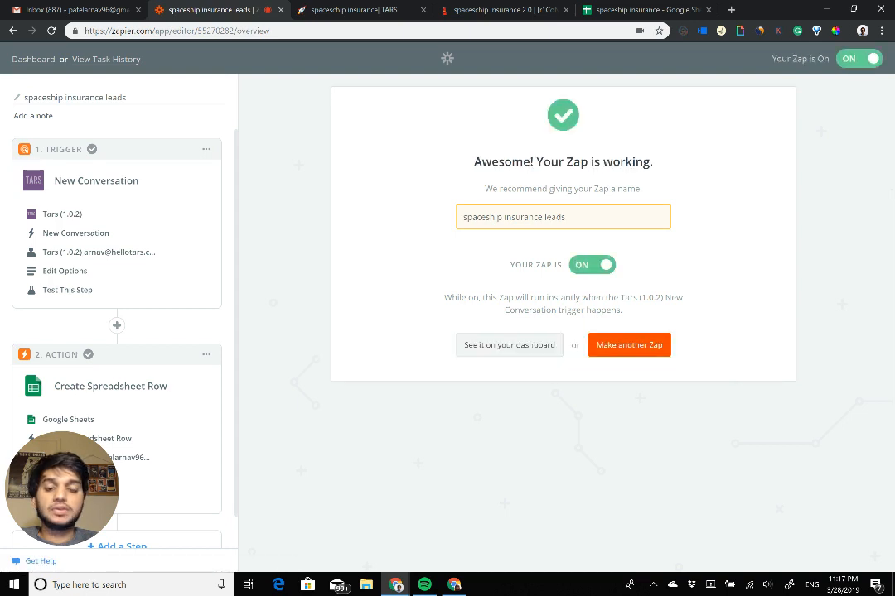
pyautogui.click(509, 345)
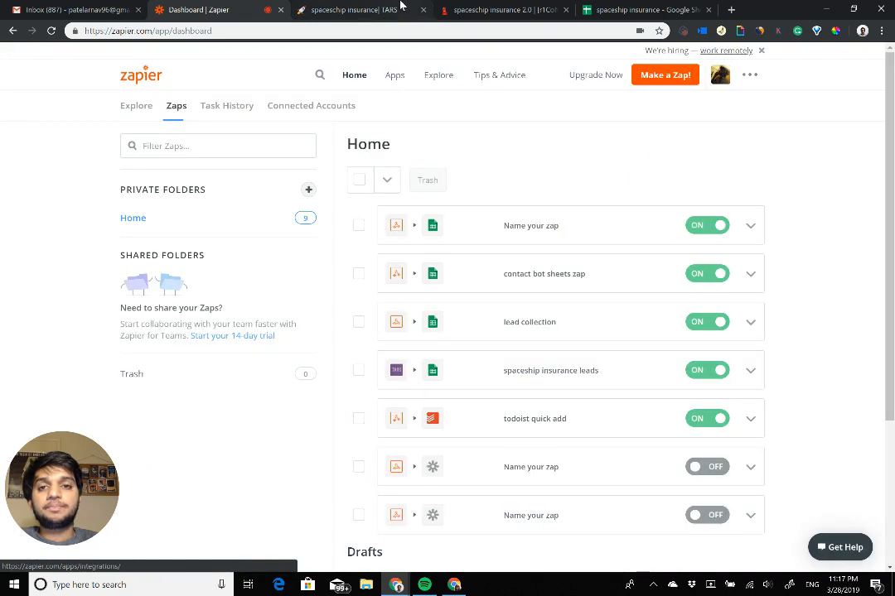
# Step: Reload the spaceship insurance chatbot and start a new conversation with Get a Quote
pyautogui.click(389, 9)
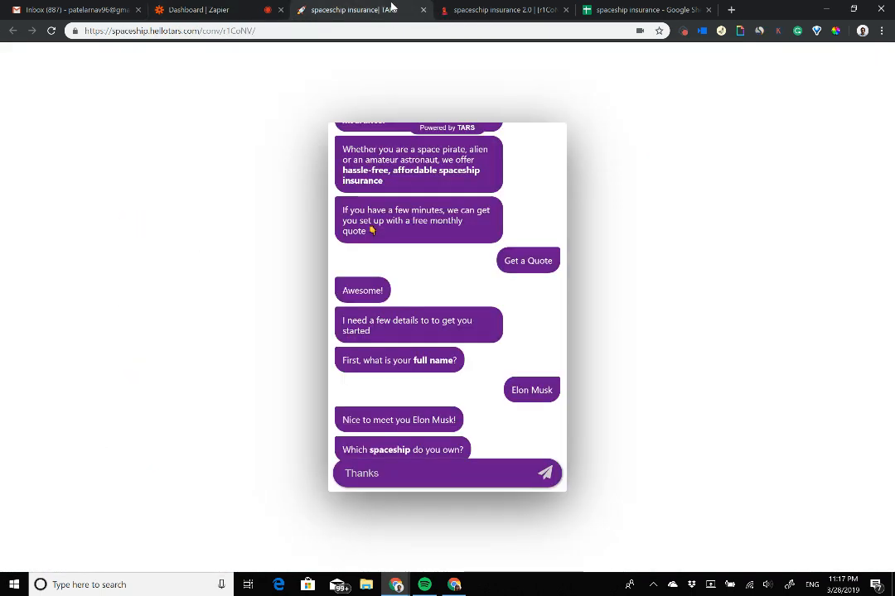
pyautogui.click(334, 31)
pyautogui.press('Return')
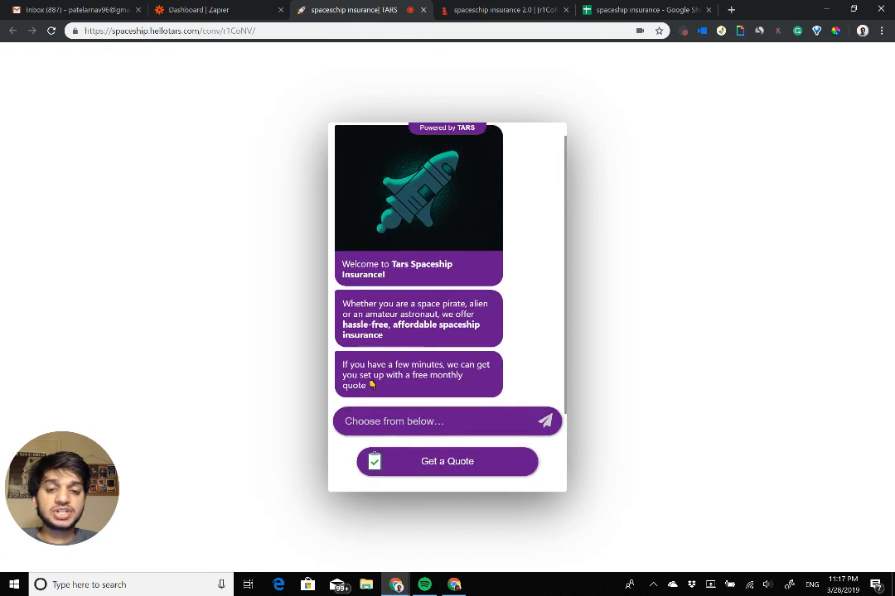
pyautogui.click(447, 463)
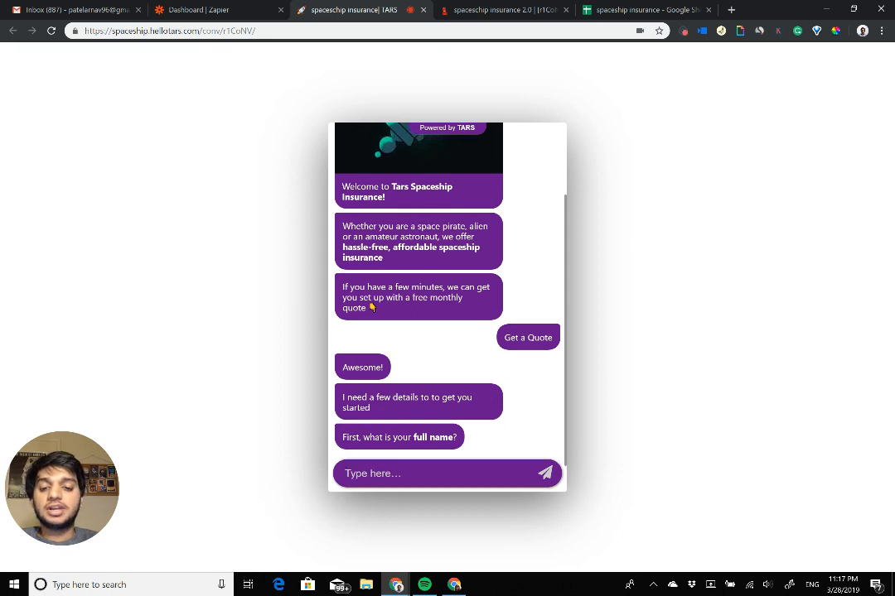
# Step: Answer the chatbot's full name question with Jeff Bezos, and check the leads sheet before returning to the conversation
pyautogui.write('Jeff Bezos')
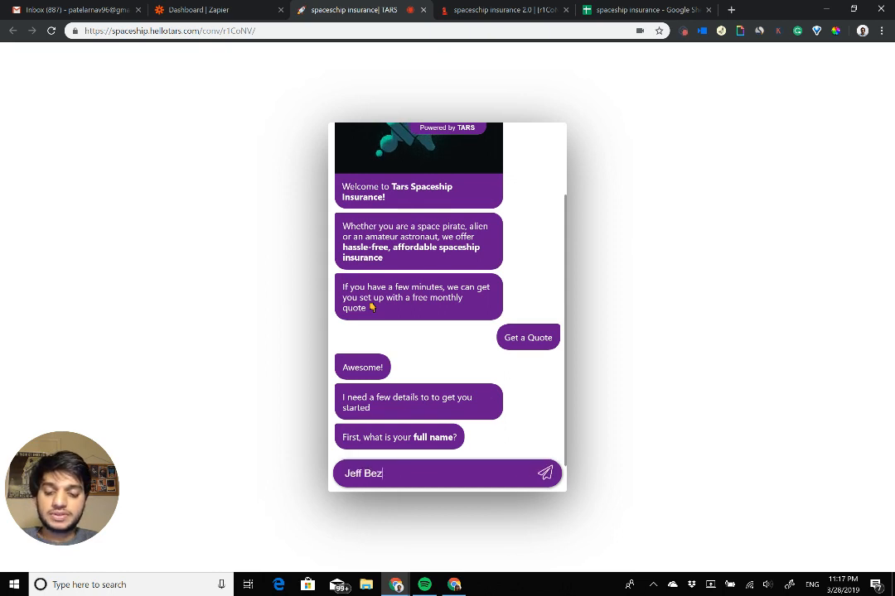
pyautogui.press('Return')
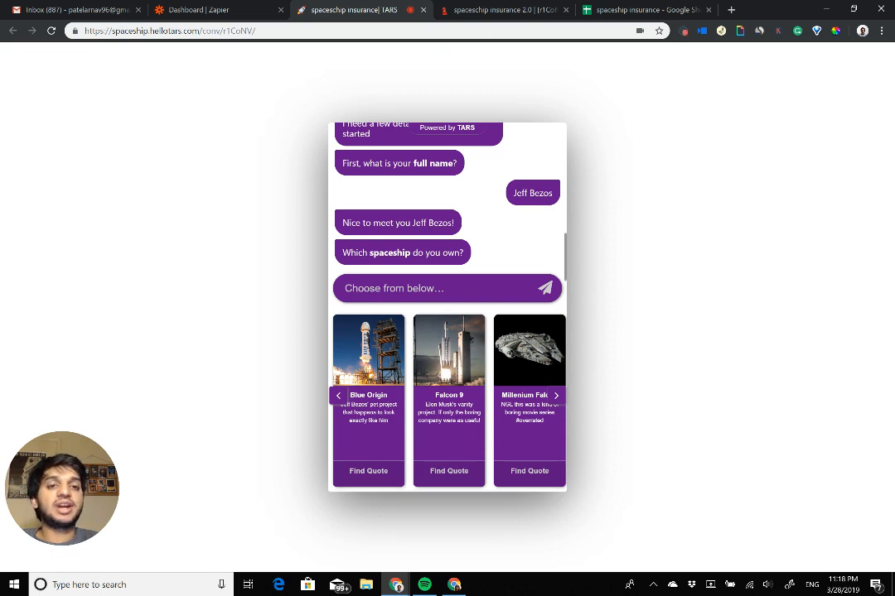
pyautogui.click(630, 9)
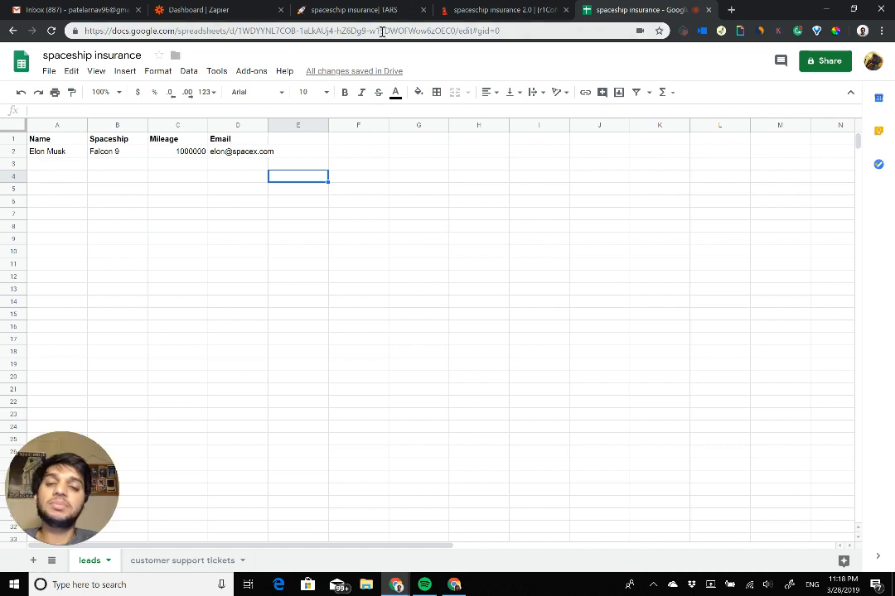
pyautogui.click(355, 10)
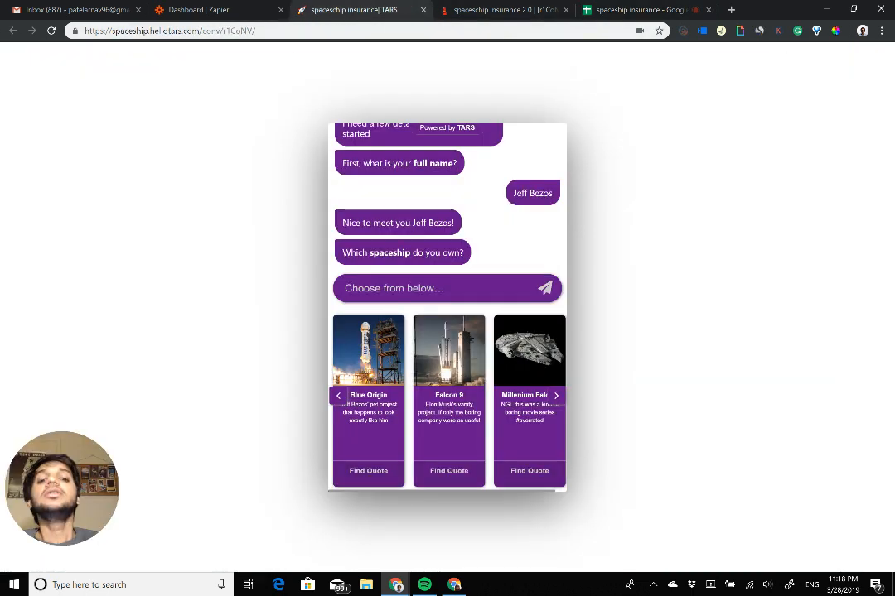
# Step: Complete the chatbot's quote questions with Blue Origin as the spaceship, 1000000 as the miles and the contact's email
pyautogui.click(368, 471)
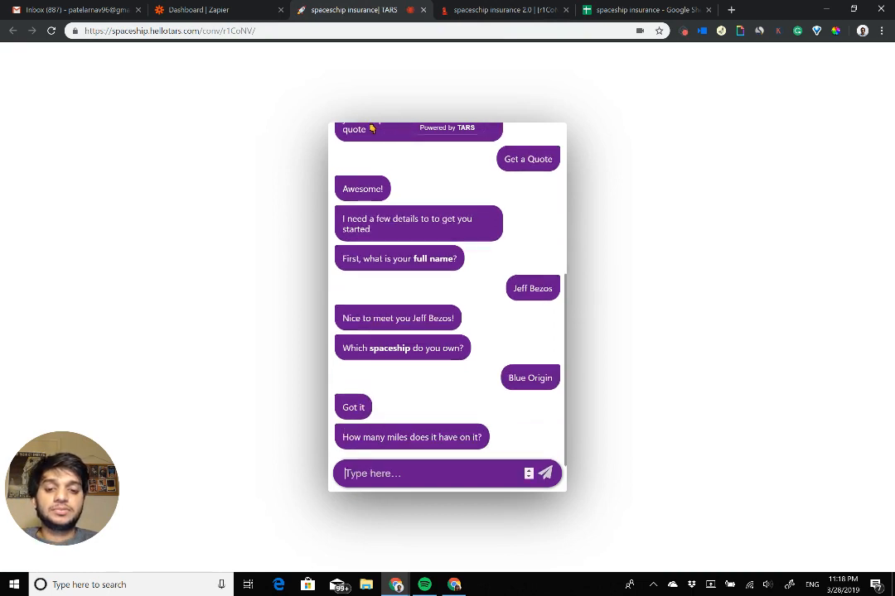
pyautogui.write('1000000')
pyautogui.press('Return')
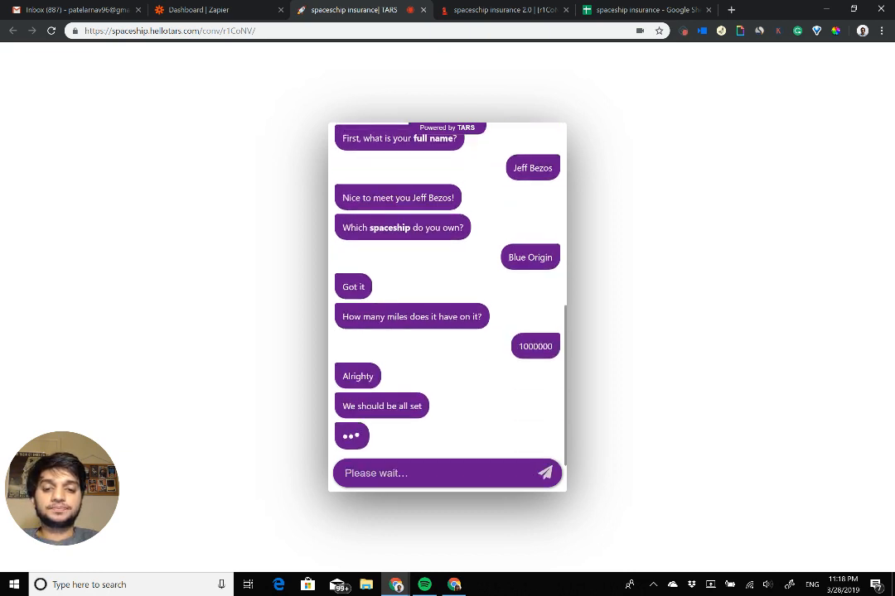
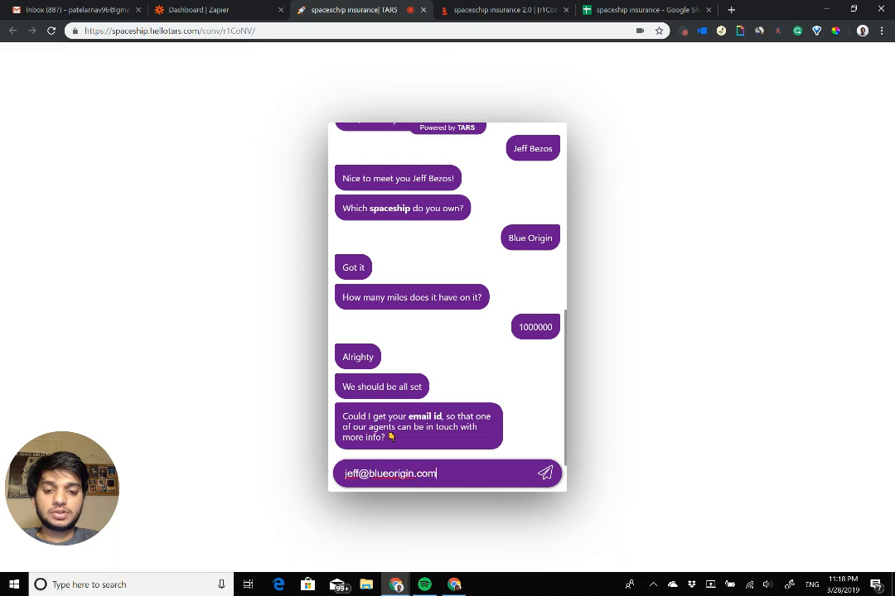
pyautogui.press('Return')
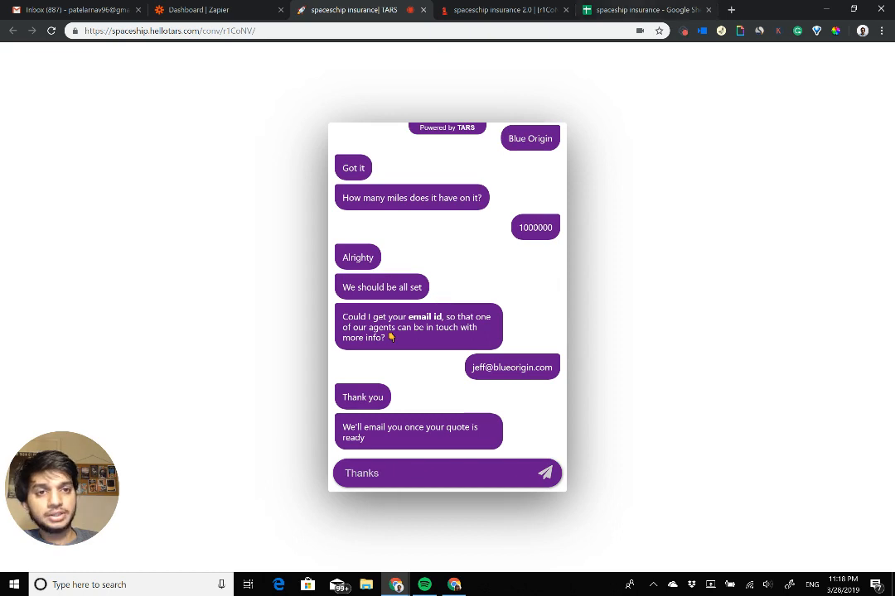
# Step: Check the leads sheet in Google Sheets for the new conversation's row and select its Name to Email cells
pyautogui.click(646, 9)
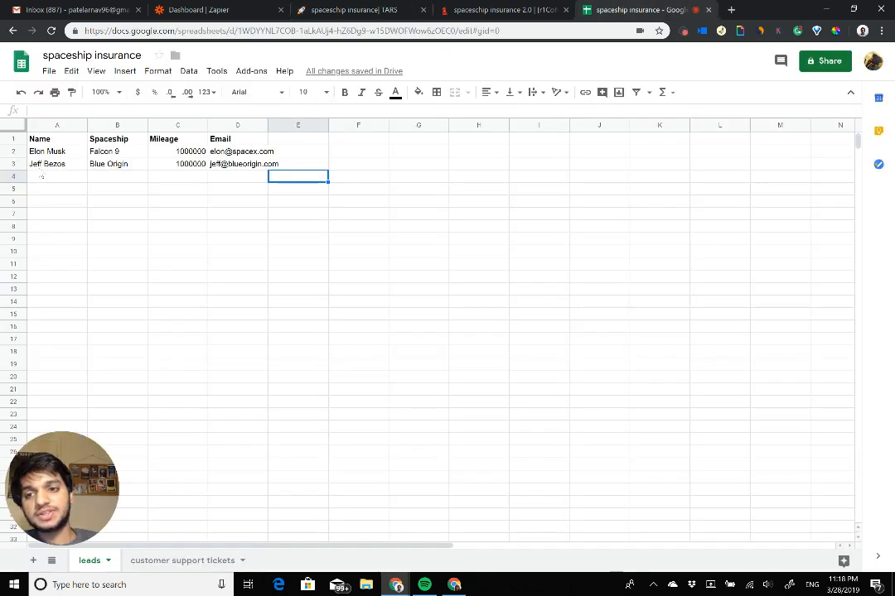
pyautogui.moveTo(36, 164); pyautogui.dragTo(253, 172)
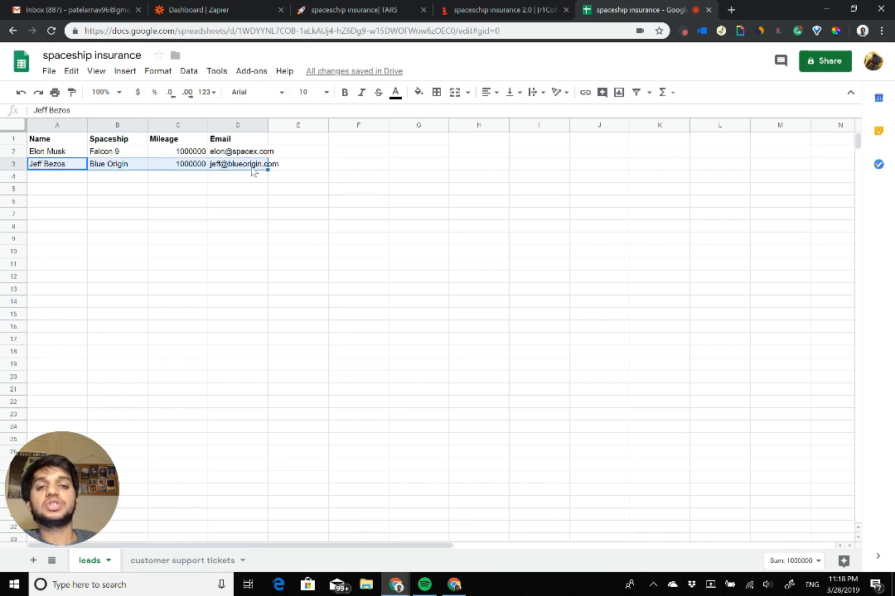